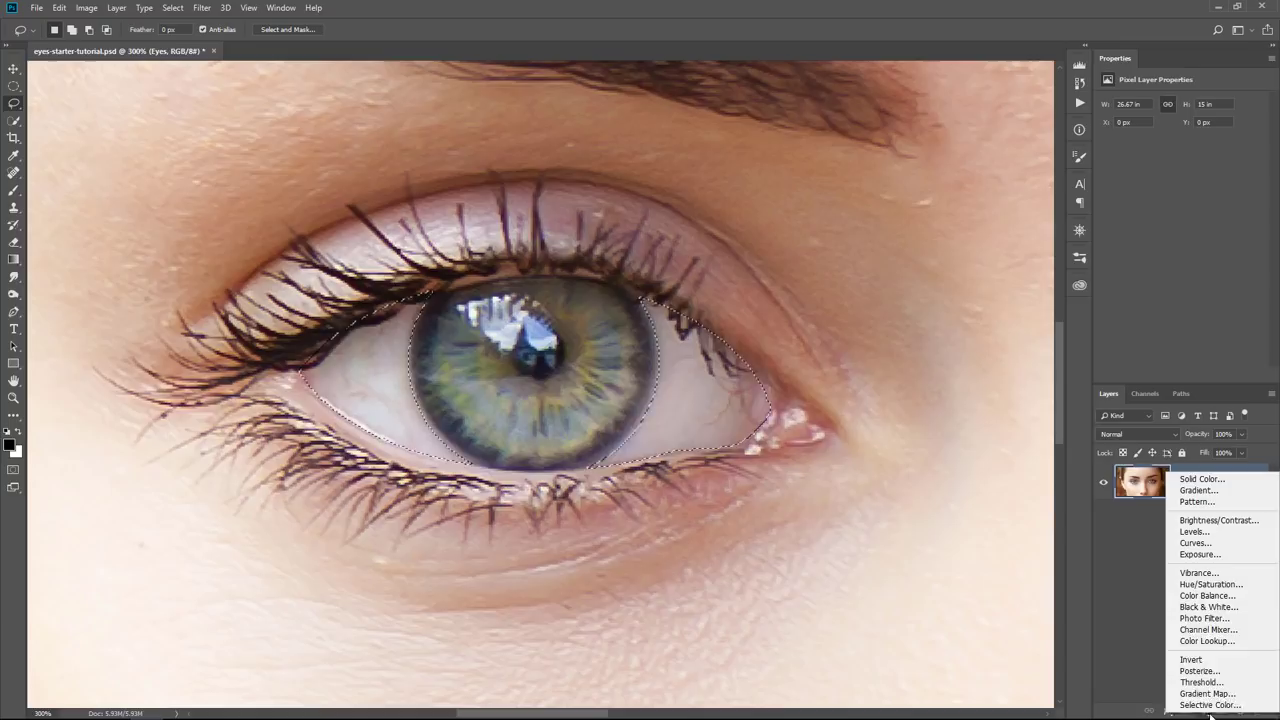
# - Preview a Hue/Saturation adjustment on the eye whites, checking its mask and lowering saturation
pyautogui.click(1226, 584)
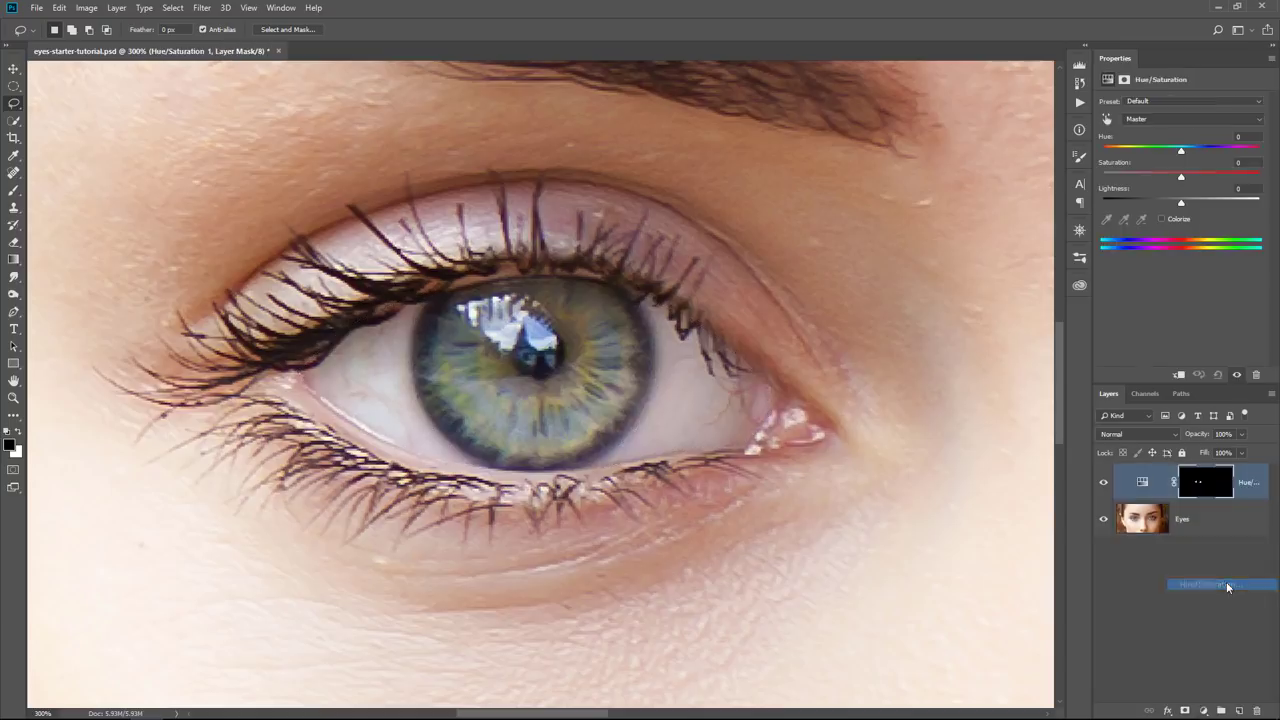
pyautogui.keyDown('alt'); pyautogui.click(1203, 490); pyautogui.keyUp('alt')
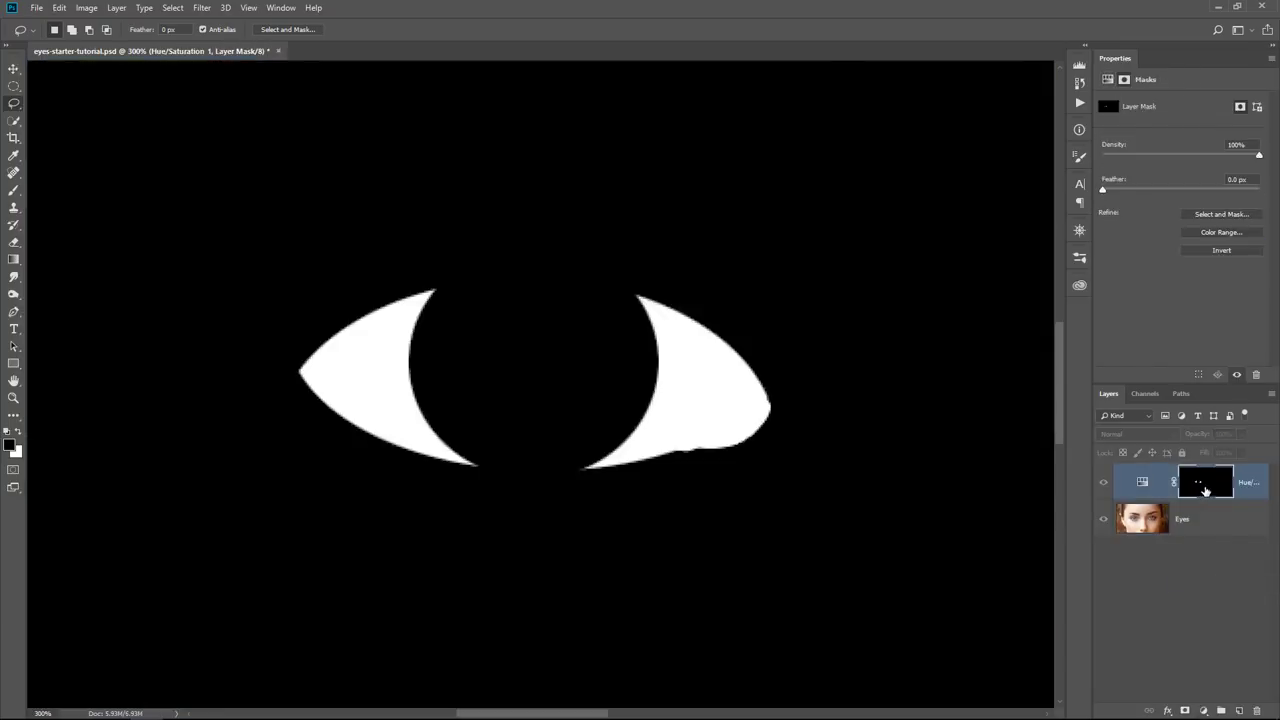
pyautogui.click(1142, 482)
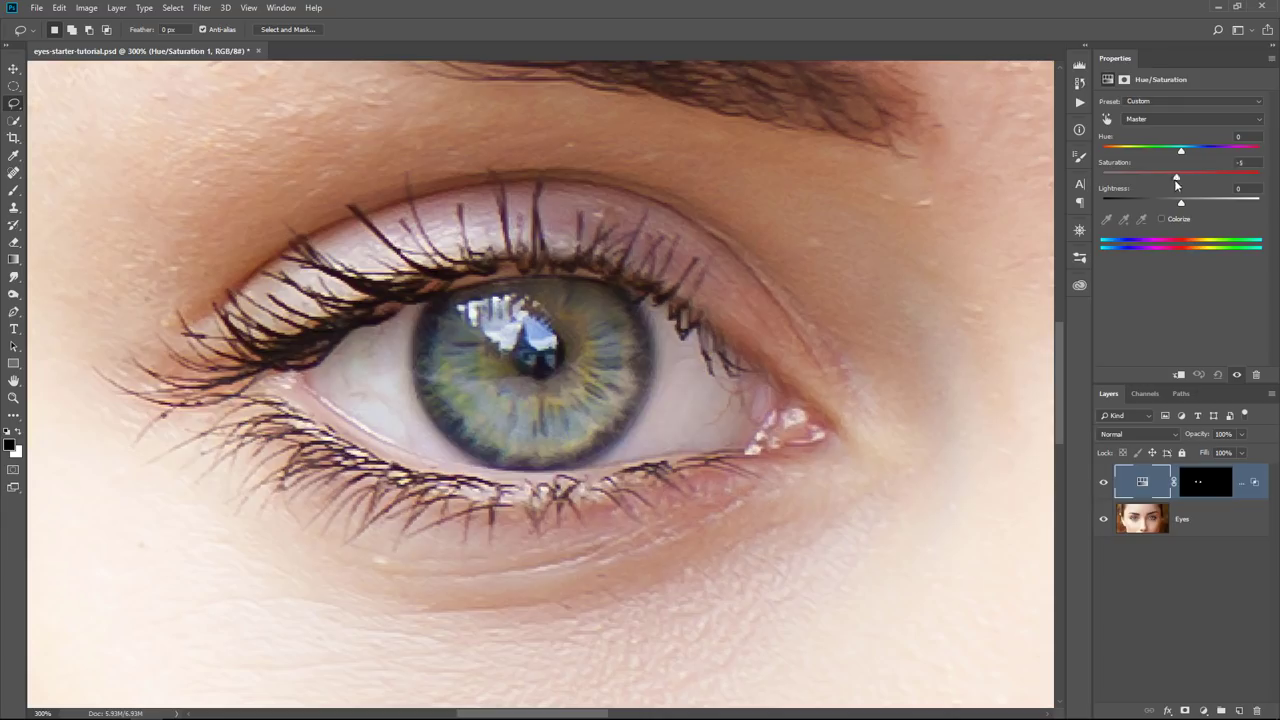
pyautogui.moveTo(1165, 180); pyautogui.dragTo(1157, 181)
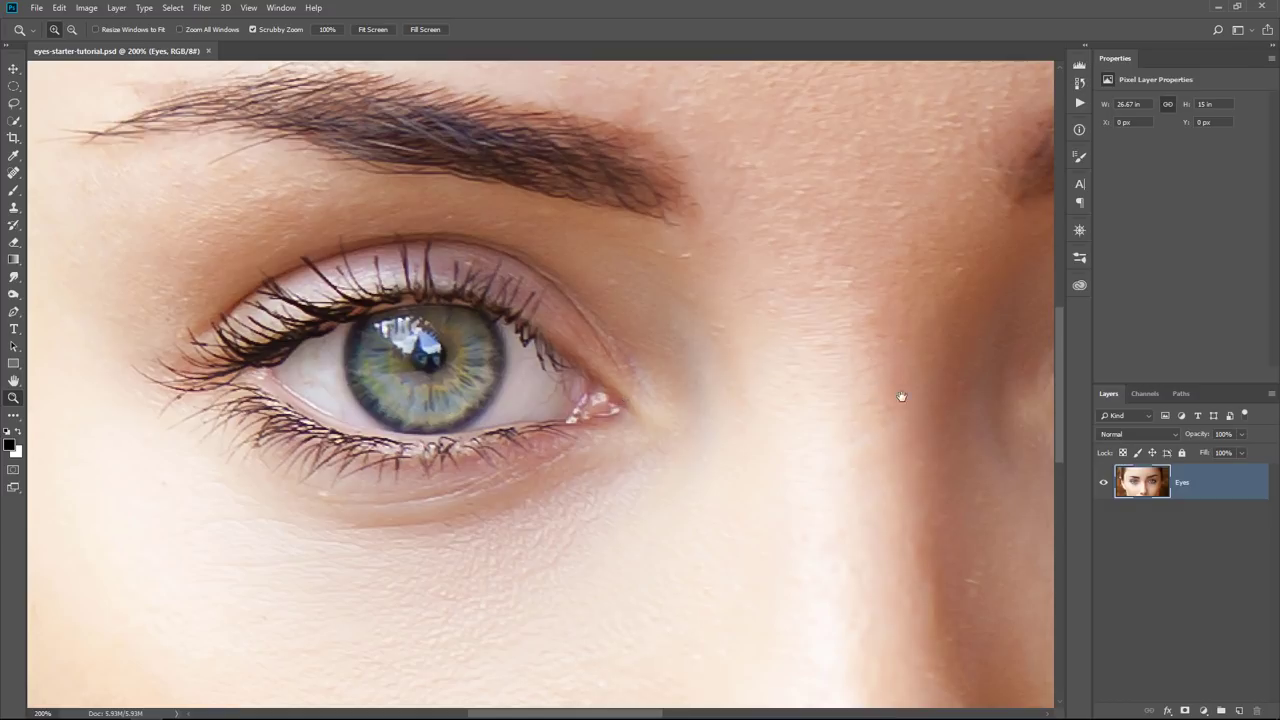
# - Pan to the left eye and zoom in to 300%
pyautogui.moveTo(901, 397); pyautogui.dragTo(929, 403)
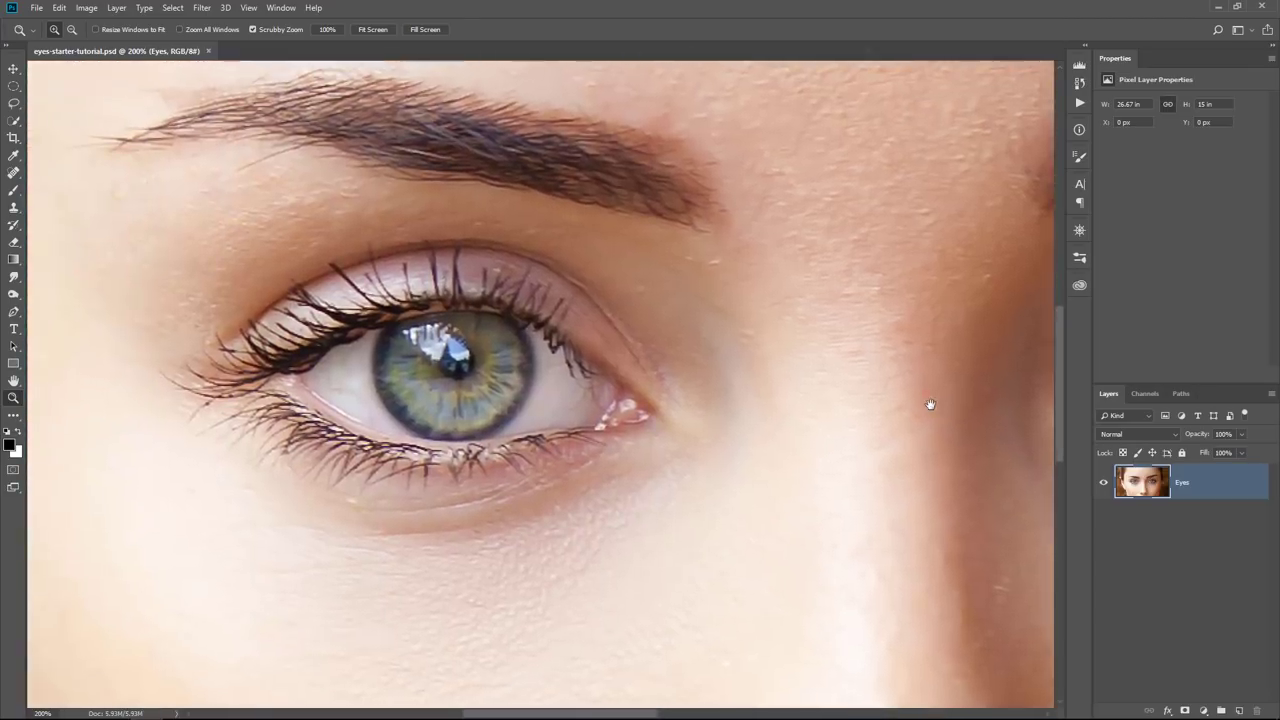
pyautogui.click(556, 412)
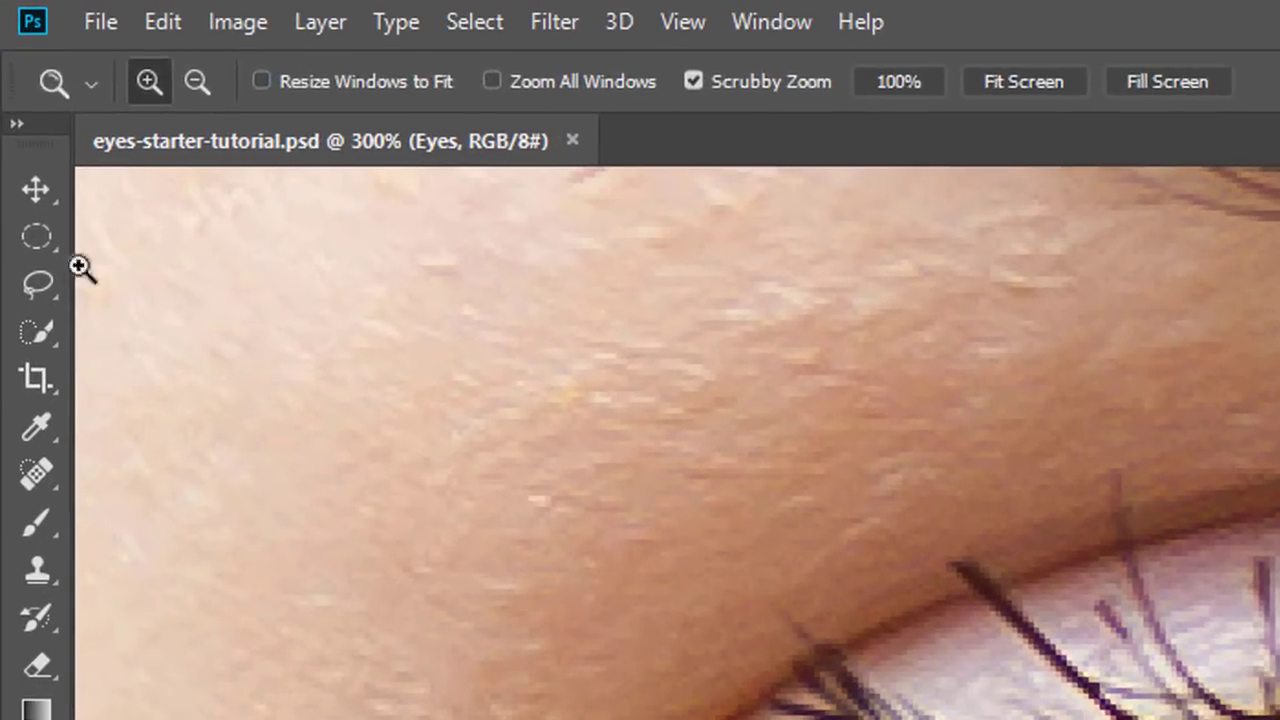
# - Draw an elliptical marquee around the left eye, repositioning it with Spacebar while dragging
pyautogui.rightClick(16, 86)
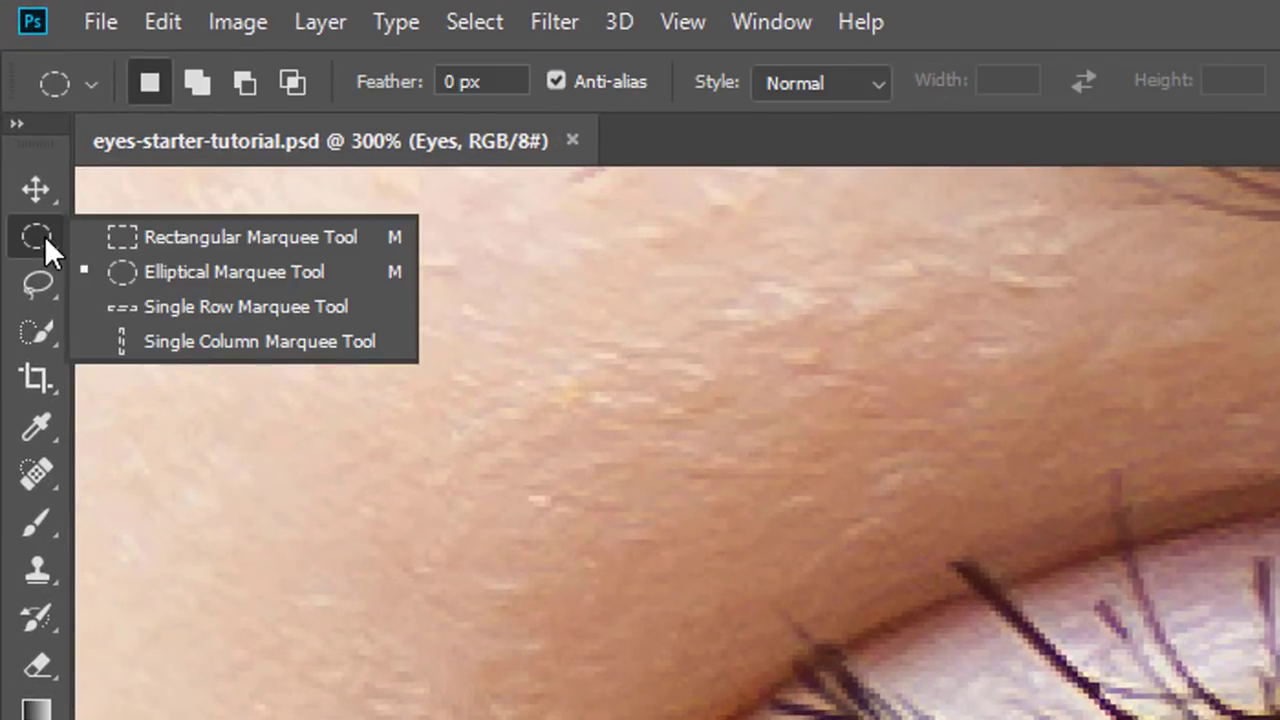
pyautogui.click(198, 272)
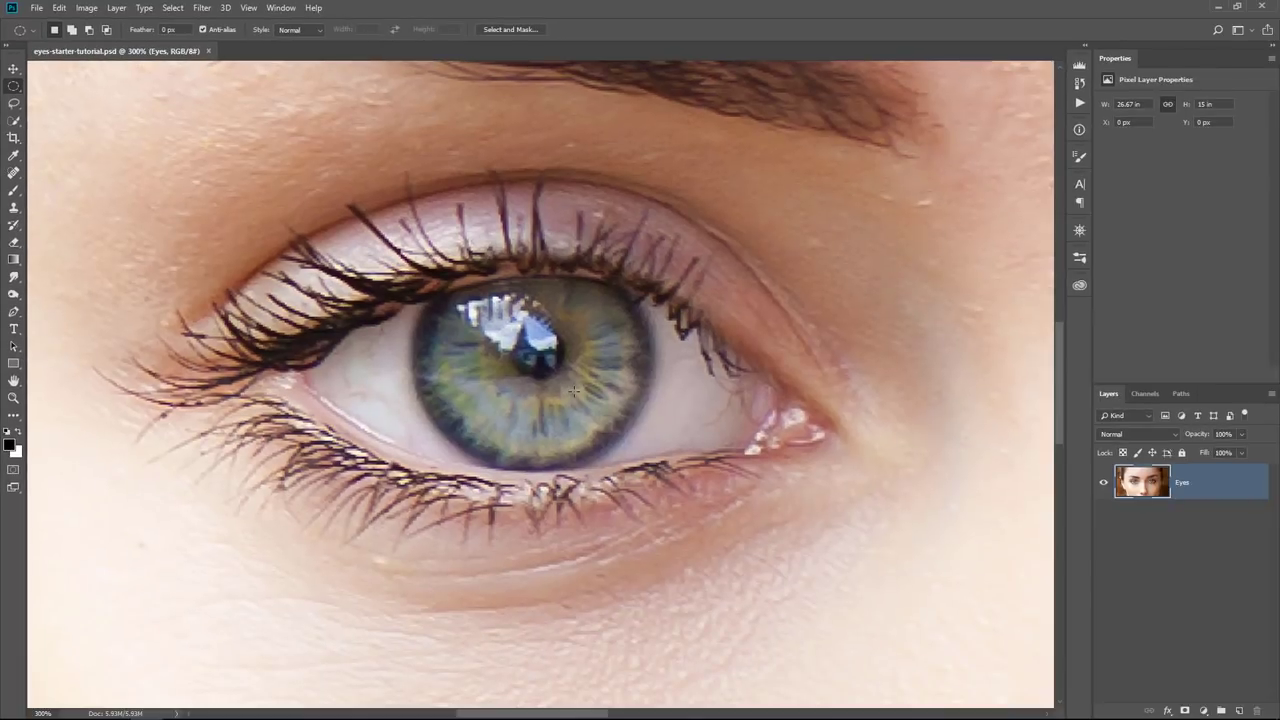
pyautogui.moveTo(277, 292); pyautogui.dragTo(773, 600)
pyautogui.press('space')
pyautogui.press('alt')
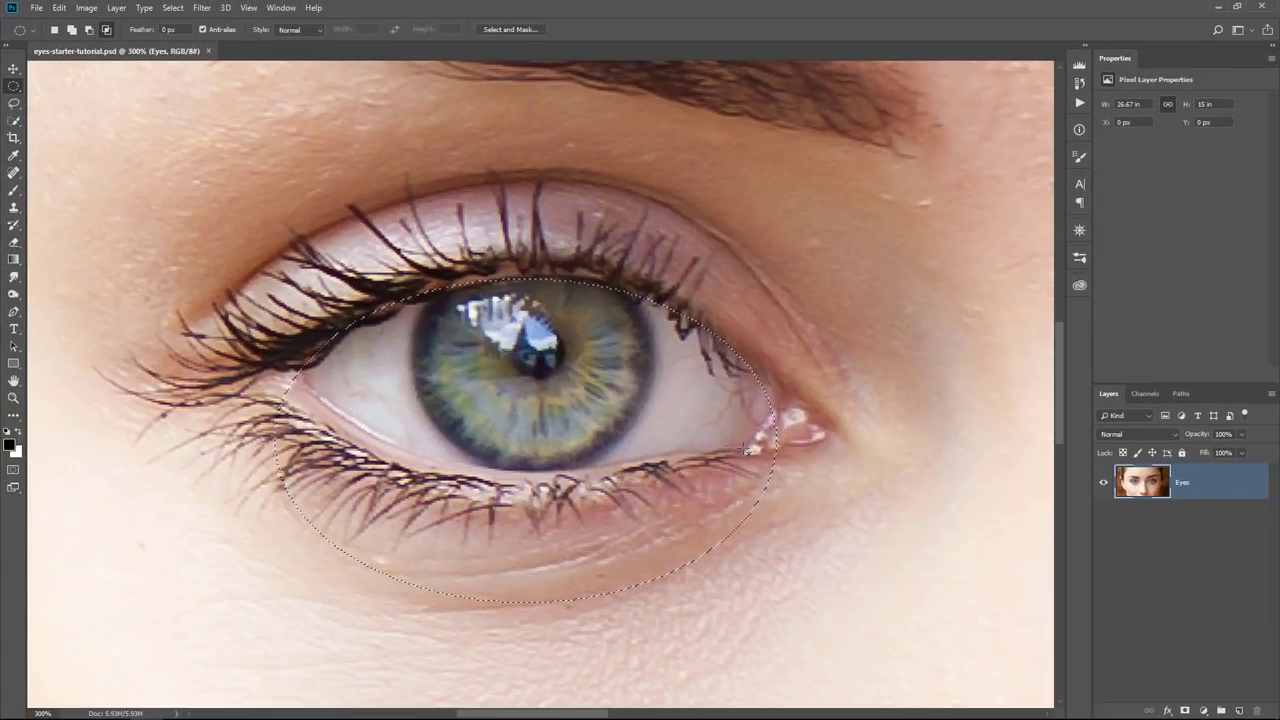
# - Intersect the selection with a Shift+Alt ellipse along the upper lid, leaving an almond shape
pyautogui.moveTo(275, 183); pyautogui.dragTo(799, 473)
pyautogui.press('space')
pyautogui.press('shift')
pyautogui.press('alt')
pyautogui.press('space')
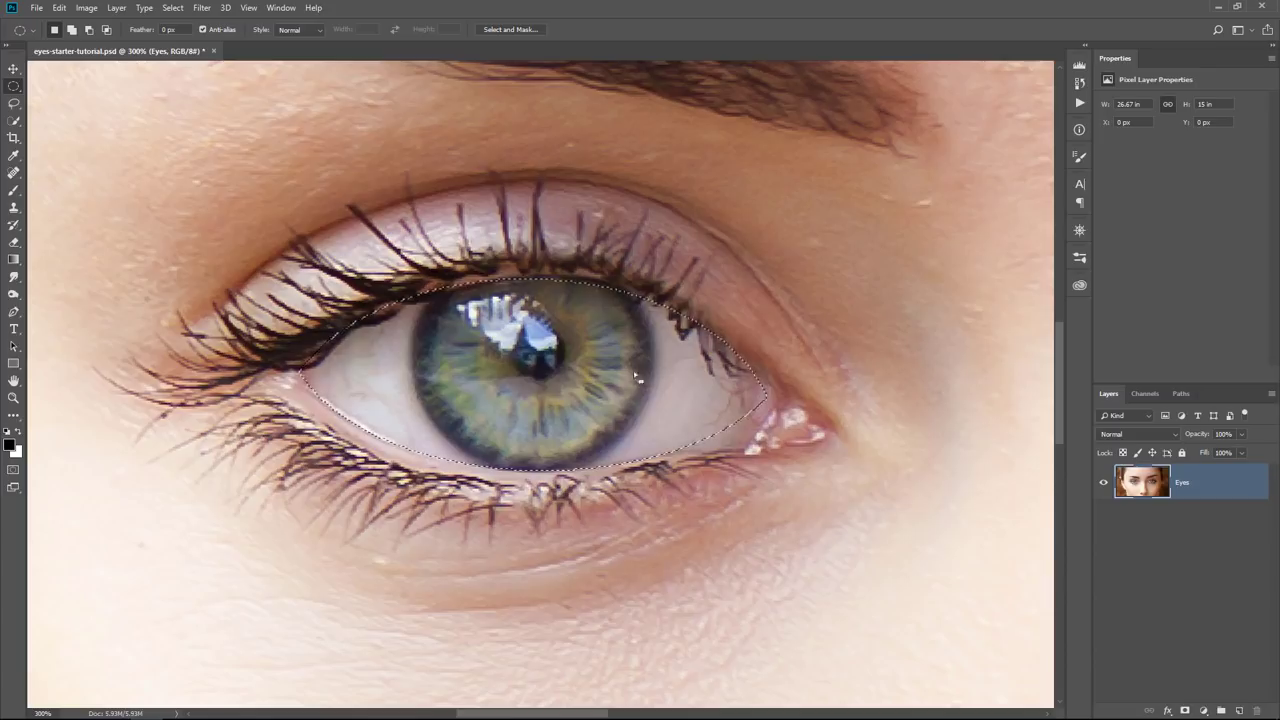
# - Alt-drag a circular marquee over the iris to subtract it from the selection
pyautogui.press('alt')
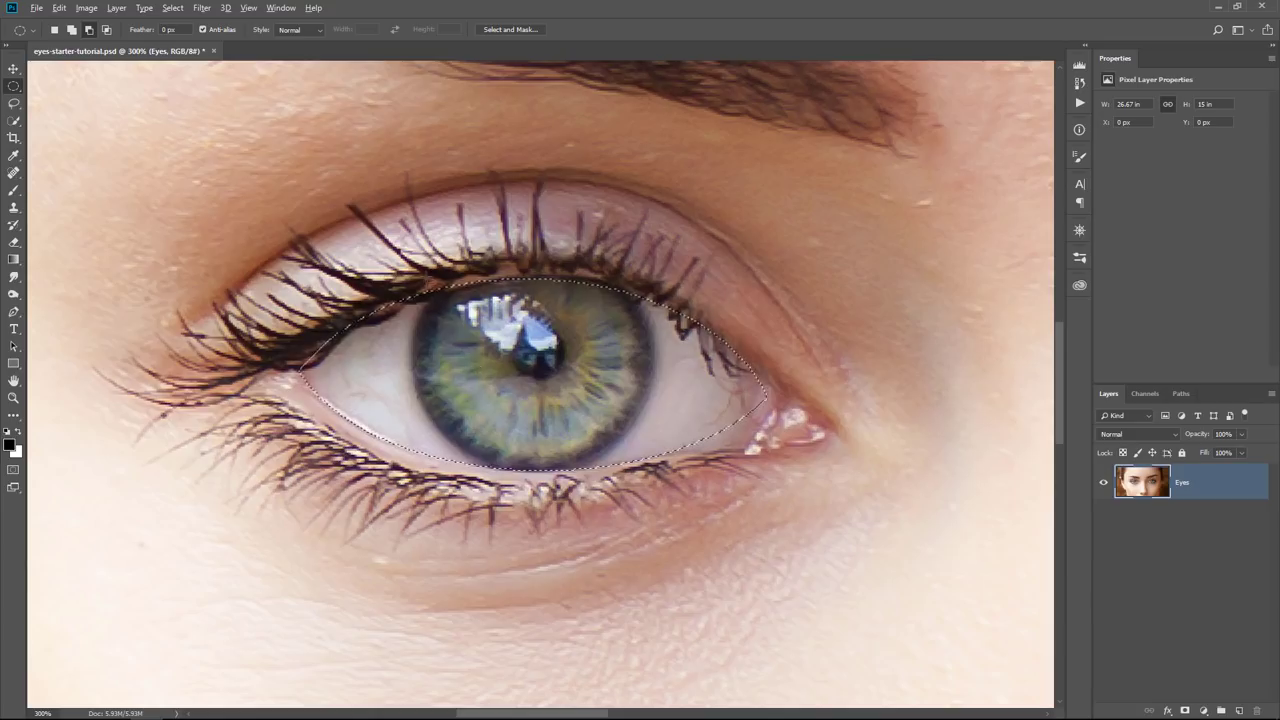
pyautogui.moveTo(575, 423); pyautogui.dragTo(660, 476)
pyautogui.press('space')
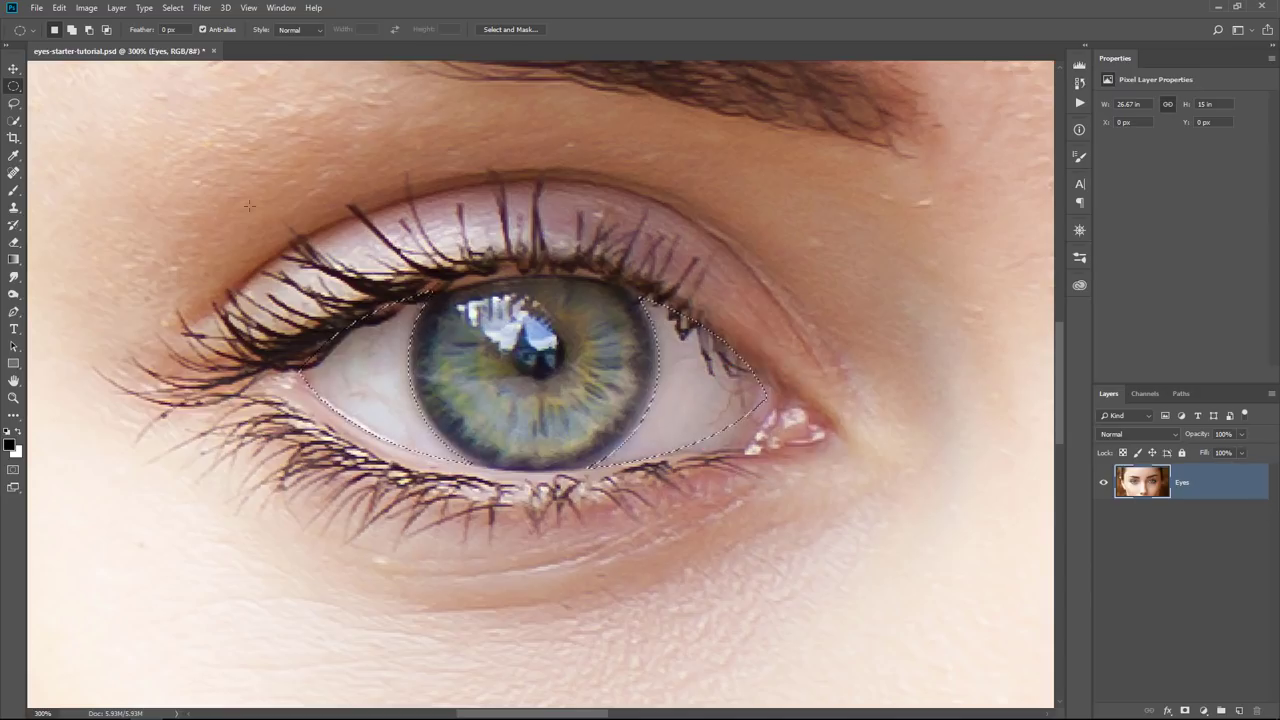
# - Add the white at the eye's right-hand corner with a Shift-held Lasso trace
pyautogui.click(14, 104)
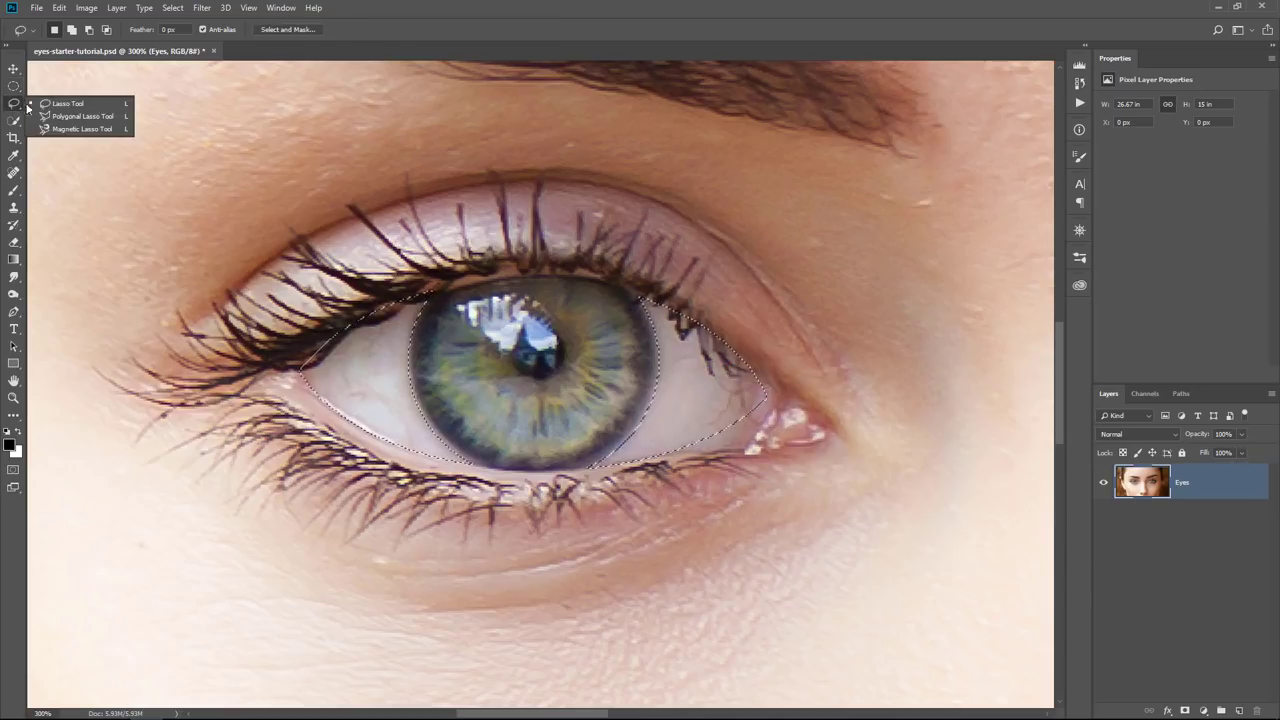
pyautogui.click(55, 106)
pyautogui.press('shift')
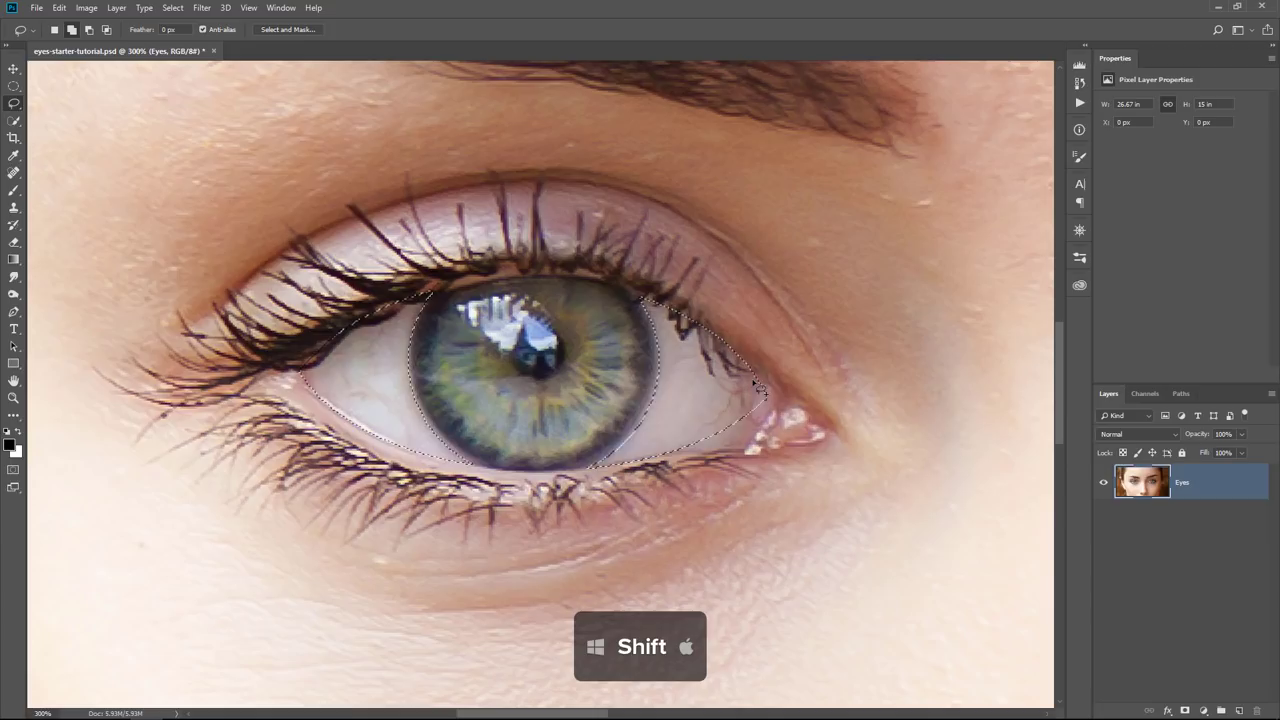
pyautogui.moveTo(757, 441); pyautogui.dragTo(716, 455)
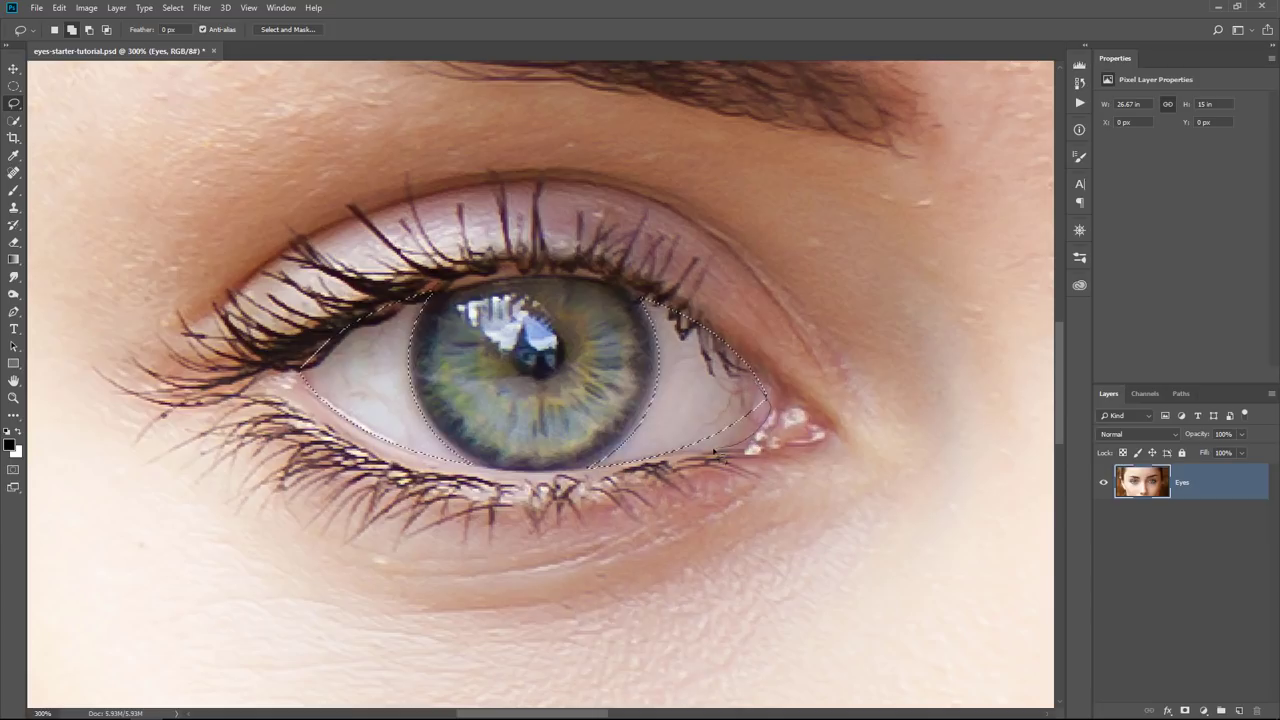
pyautogui.moveTo(722, 401); pyautogui.dragTo(726, 402)
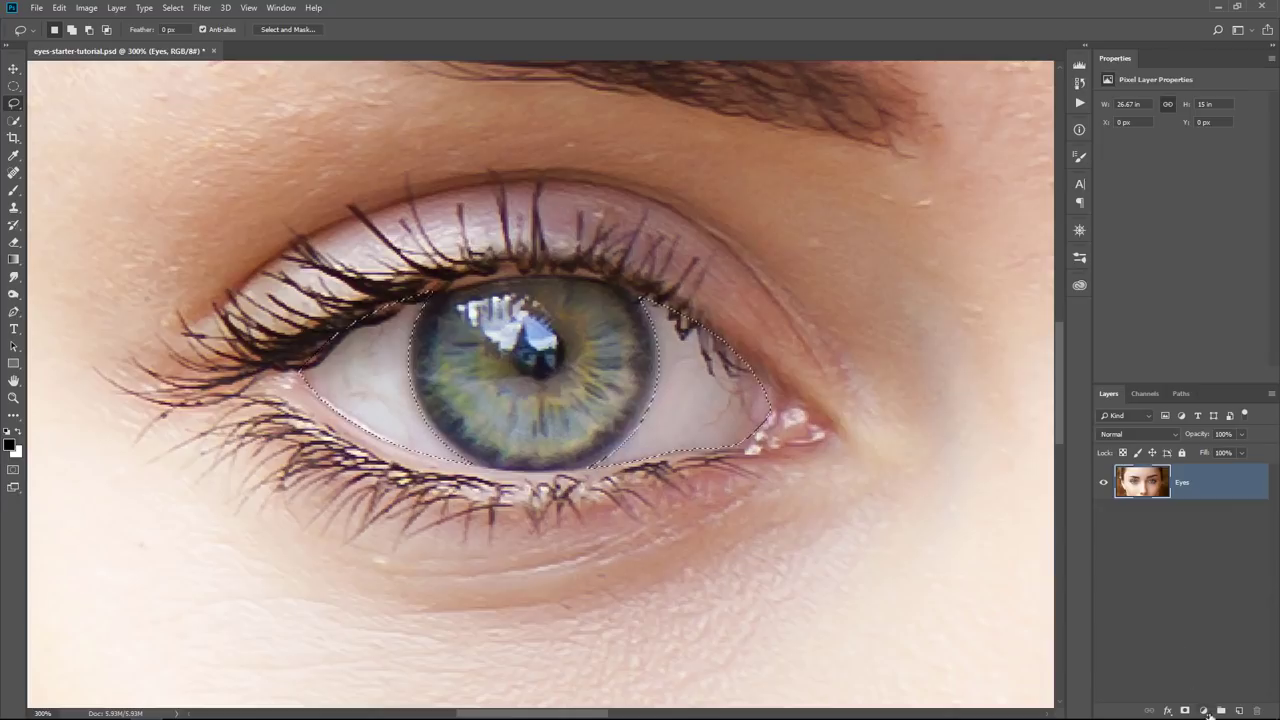
# - Add a Hue/Saturation adjustment layer from the selection and Alt-click to inspect its eye-white mask
pyautogui.click(1205, 711)
pyautogui.click(1208, 584)
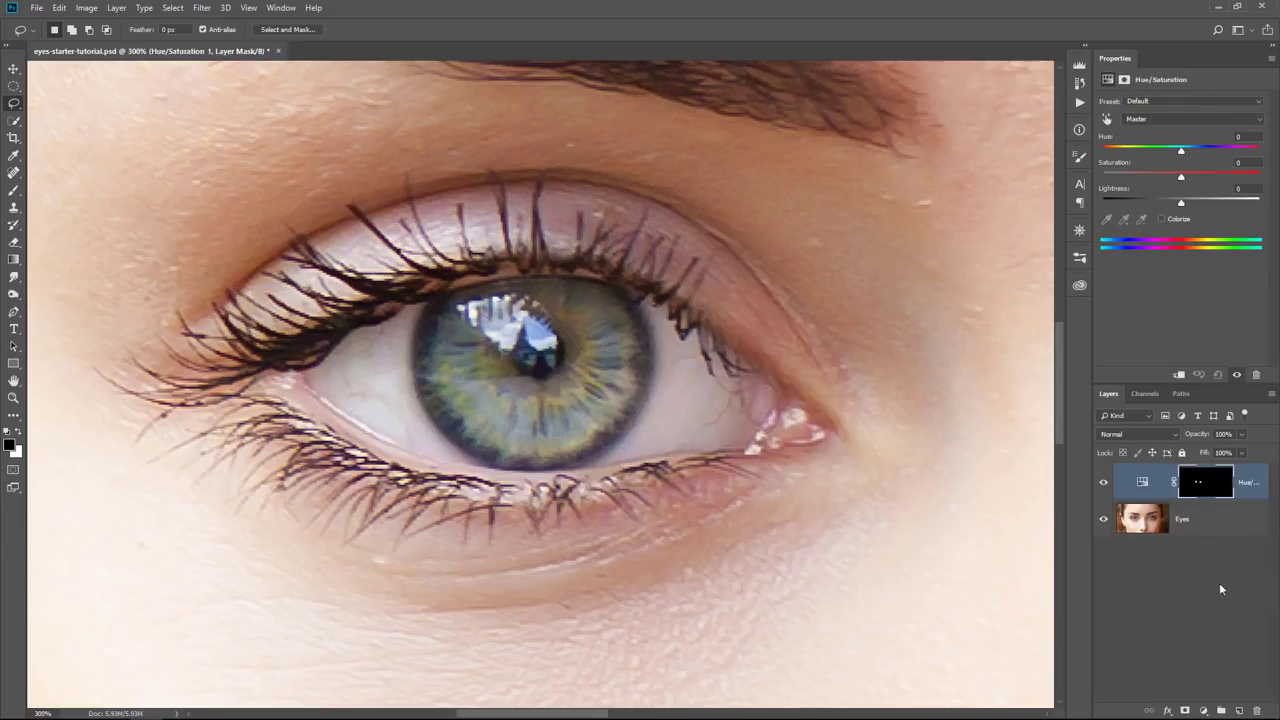
pyautogui.keyDown('alt'); pyautogui.click(1201, 488); pyautogui.keyUp('alt')
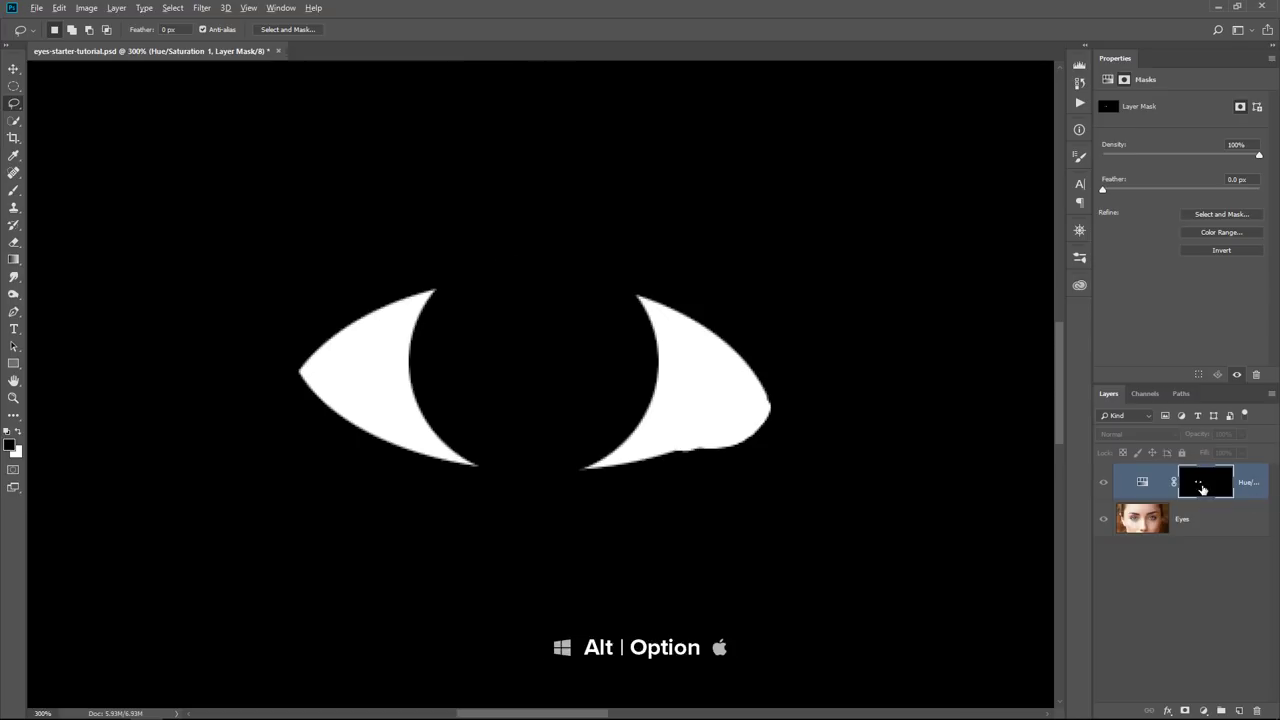
pyautogui.keyDown('alt'); pyautogui.click(1203, 488); pyautogui.keyUp('alt')
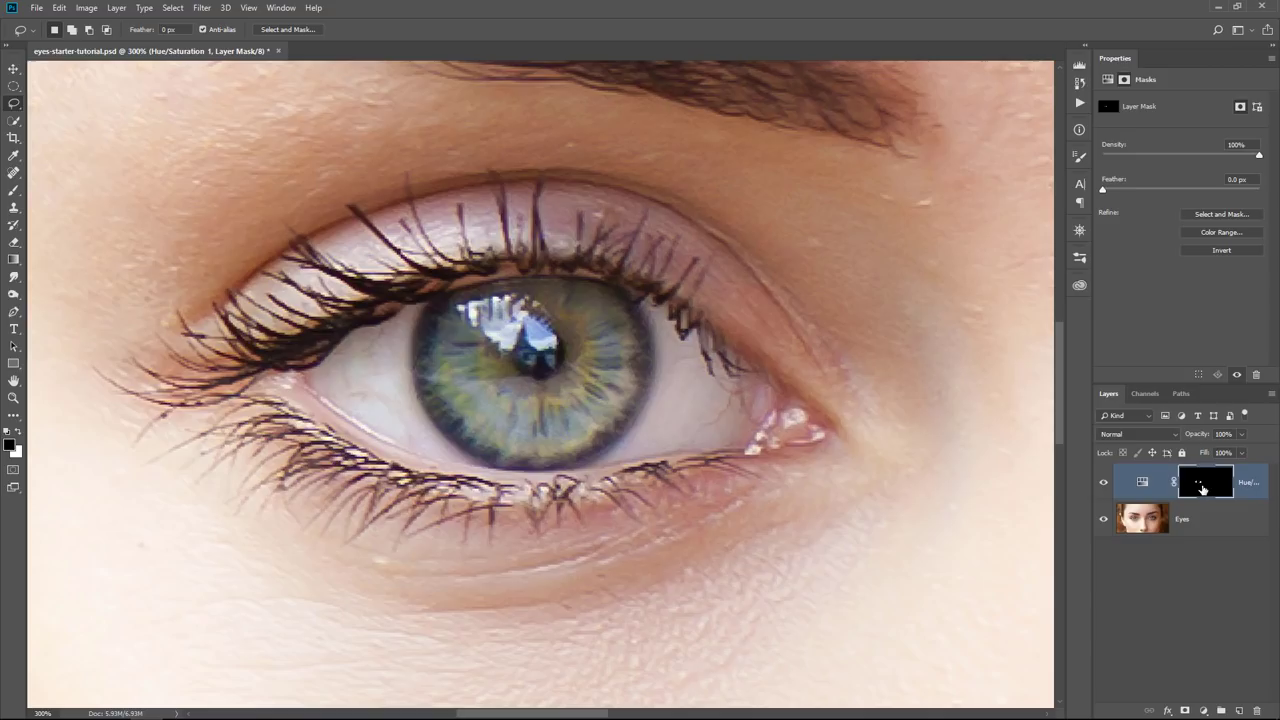
pyautogui.click(1146, 487)
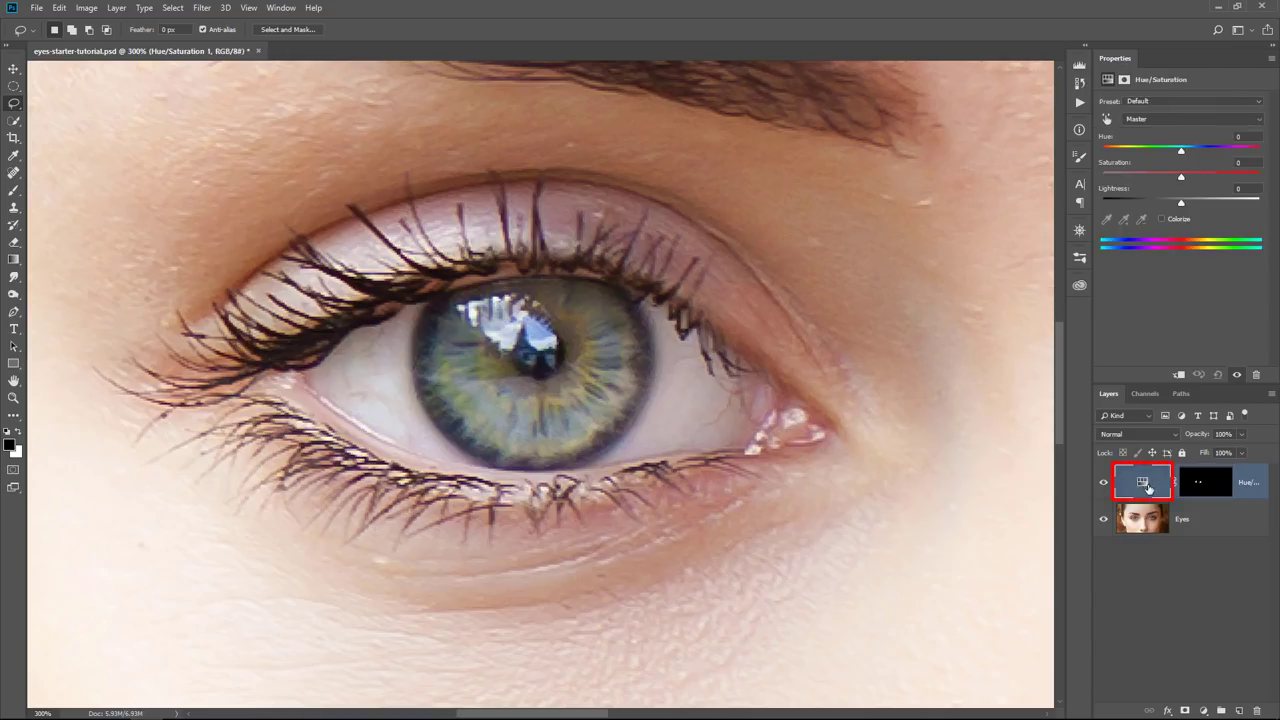
# - On Hue/Saturation 1, drag Saturation to -100 and Lightness to +100
pyautogui.moveTo(1179, 176); pyautogui.dragTo(1259, 176)
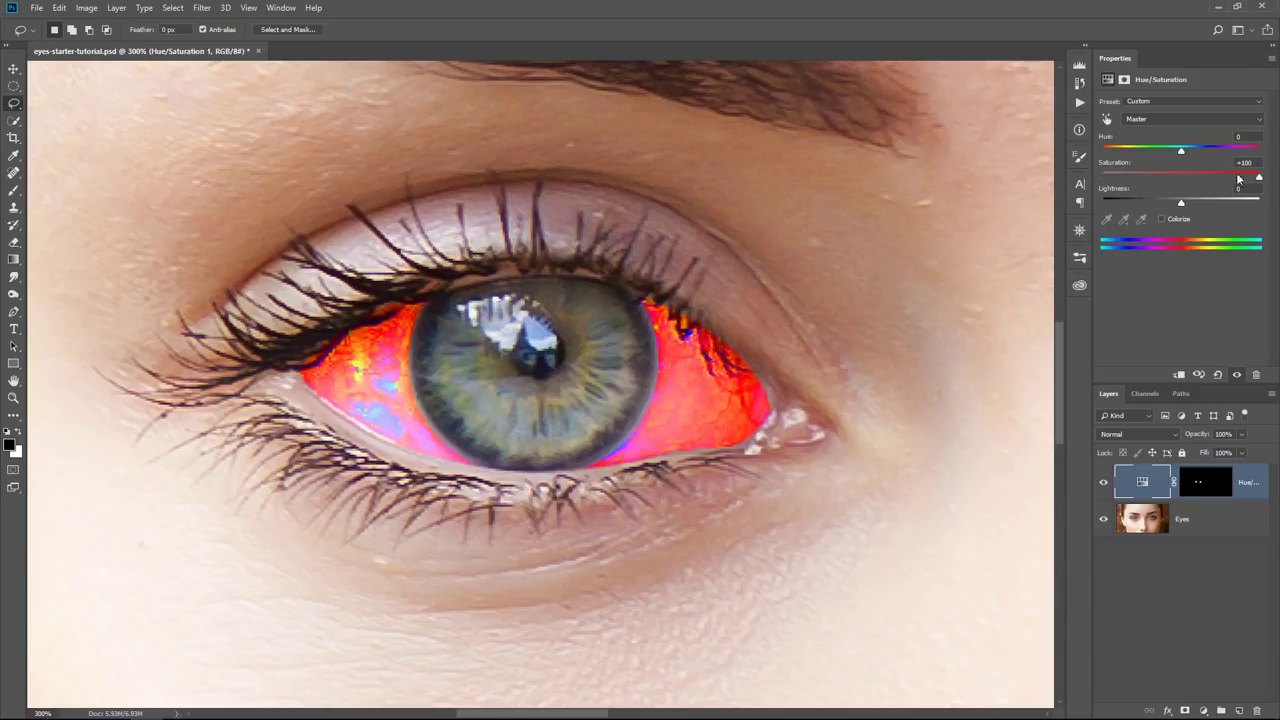
pyautogui.moveTo(1259, 180); pyautogui.dragTo(1101, 186)
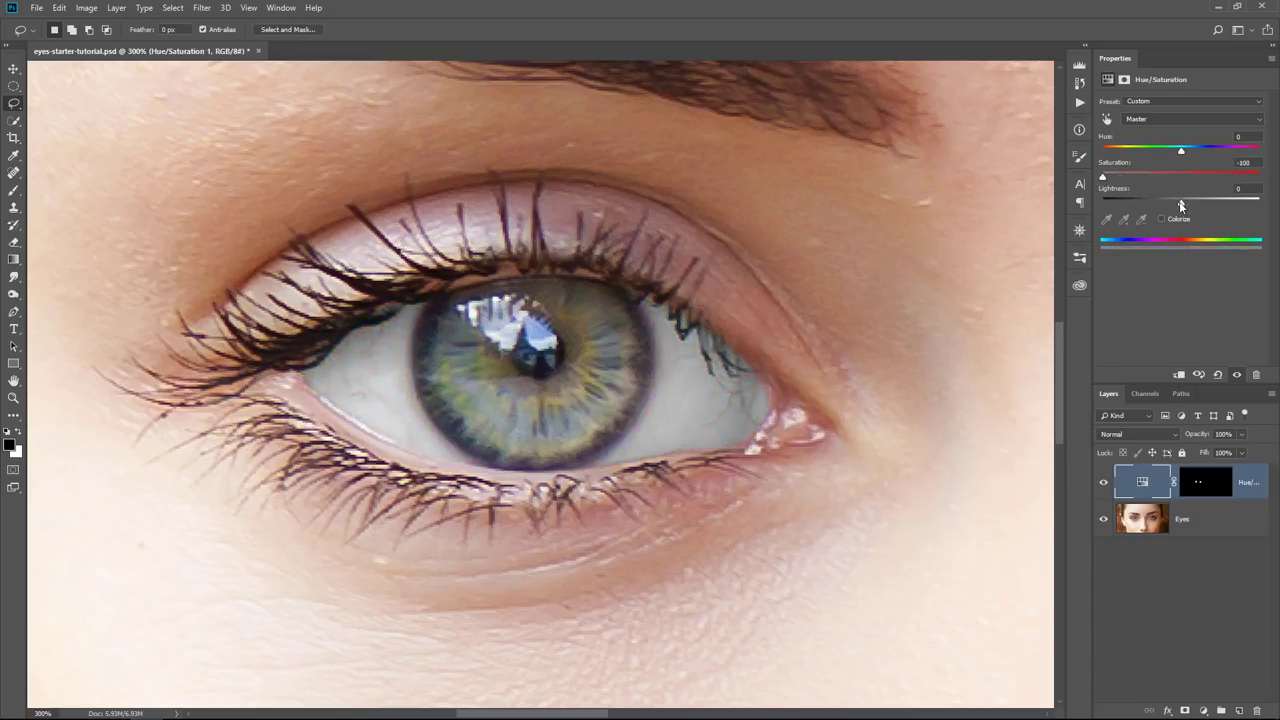
pyautogui.moveTo(1181, 204); pyautogui.dragTo(1266, 203)
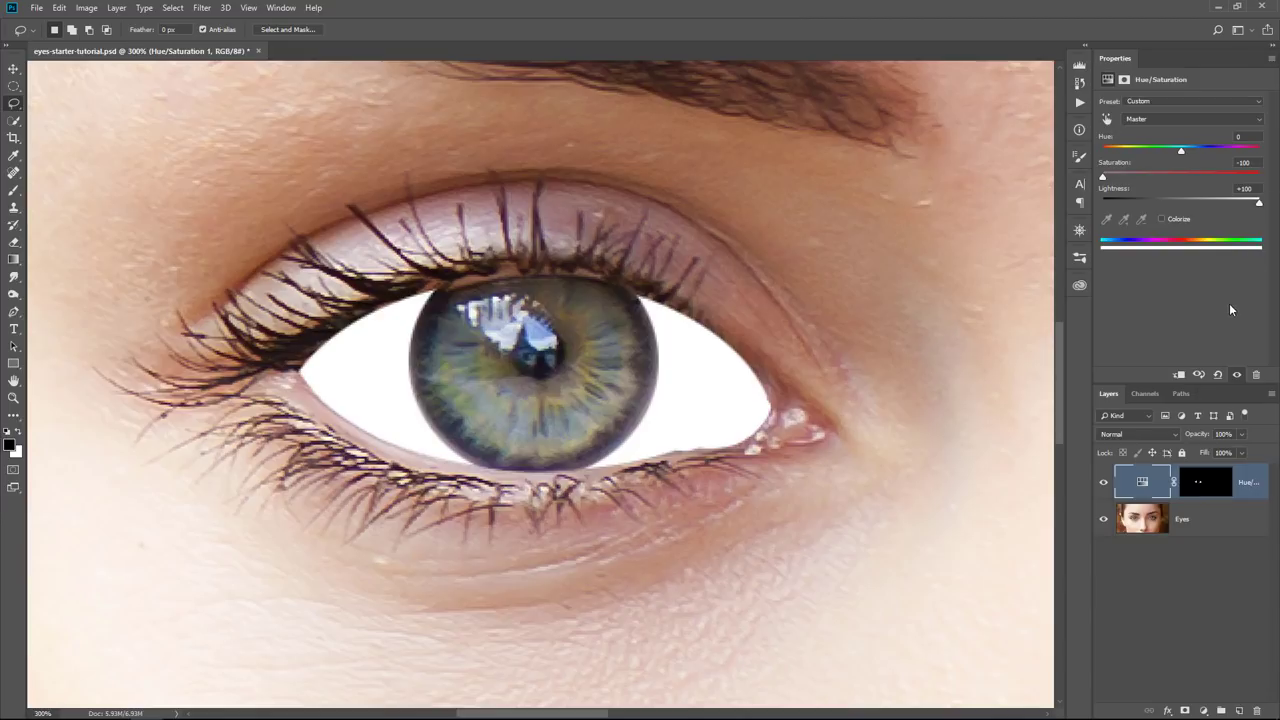
# - Feather the Hue/Saturation 1 layer mask to about 1.6 px
pyautogui.click(1201, 484)
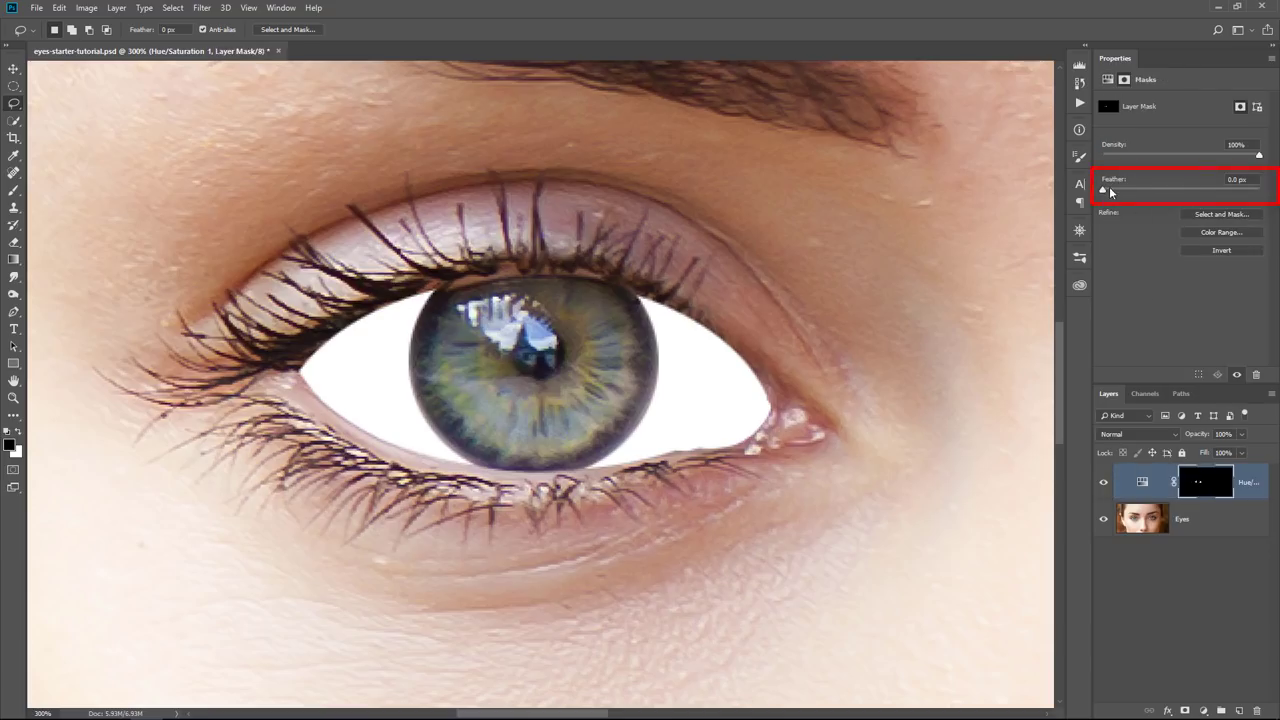
pyautogui.moveTo(1101, 191)
pyautogui.mouseDown()
pyautogui.moveTo(1154, 191)
pyautogui.moveTo(1097, 187)
pyautogui.moveTo(1118, 190)
pyautogui.mouseUp()
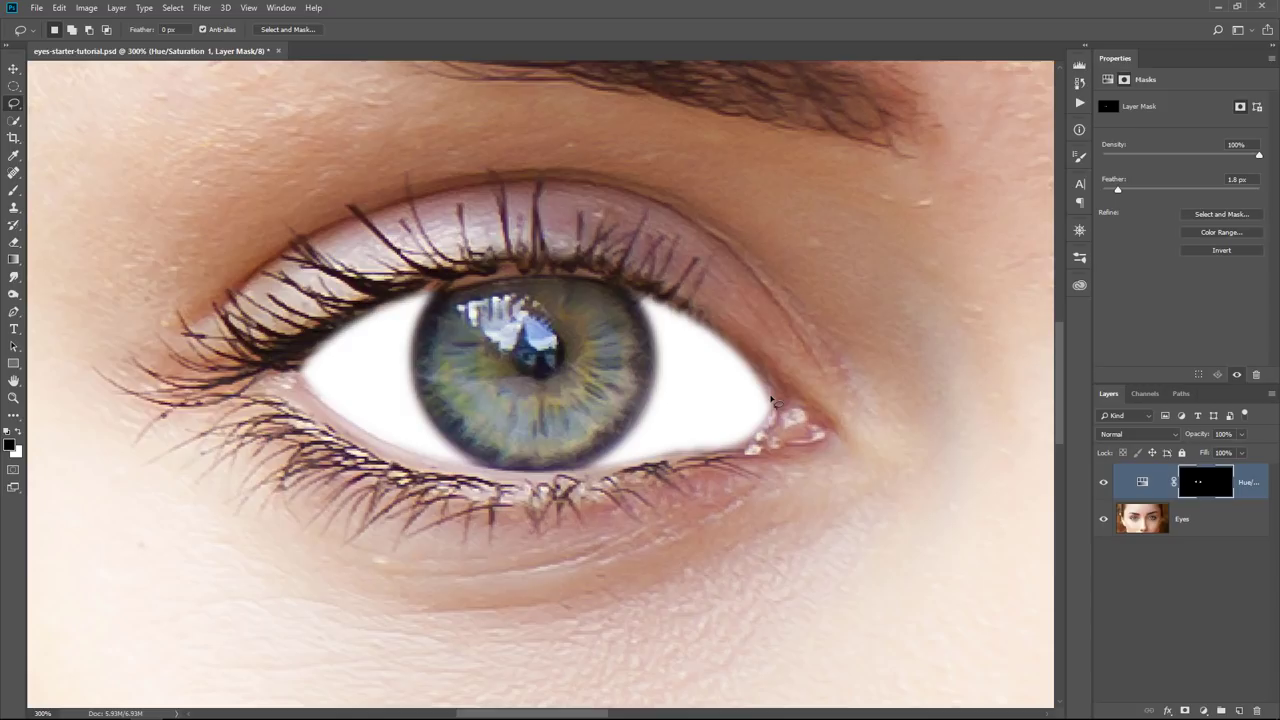
# - In Blending Options, split the Underlying Layer black slider to 63/138 so lashes show through
pyautogui.doubleClick(1258, 499)
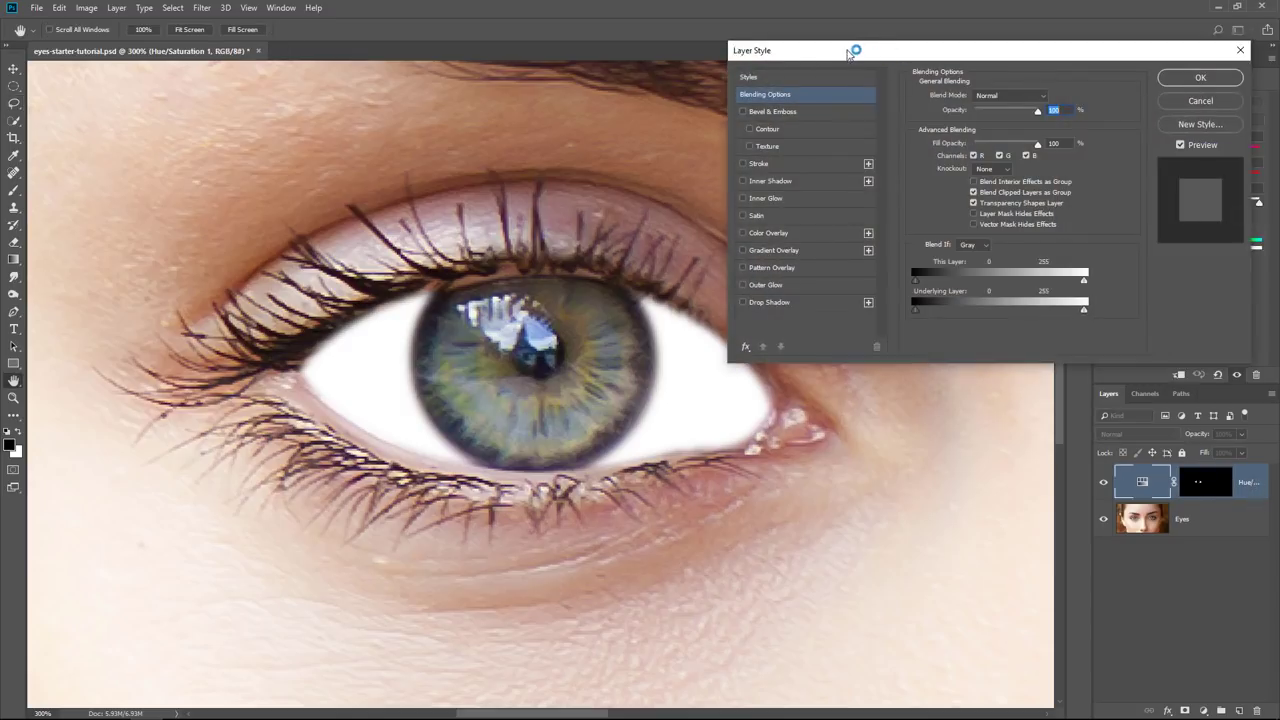
pyautogui.moveTo(848, 52); pyautogui.dragTo(924, 56)
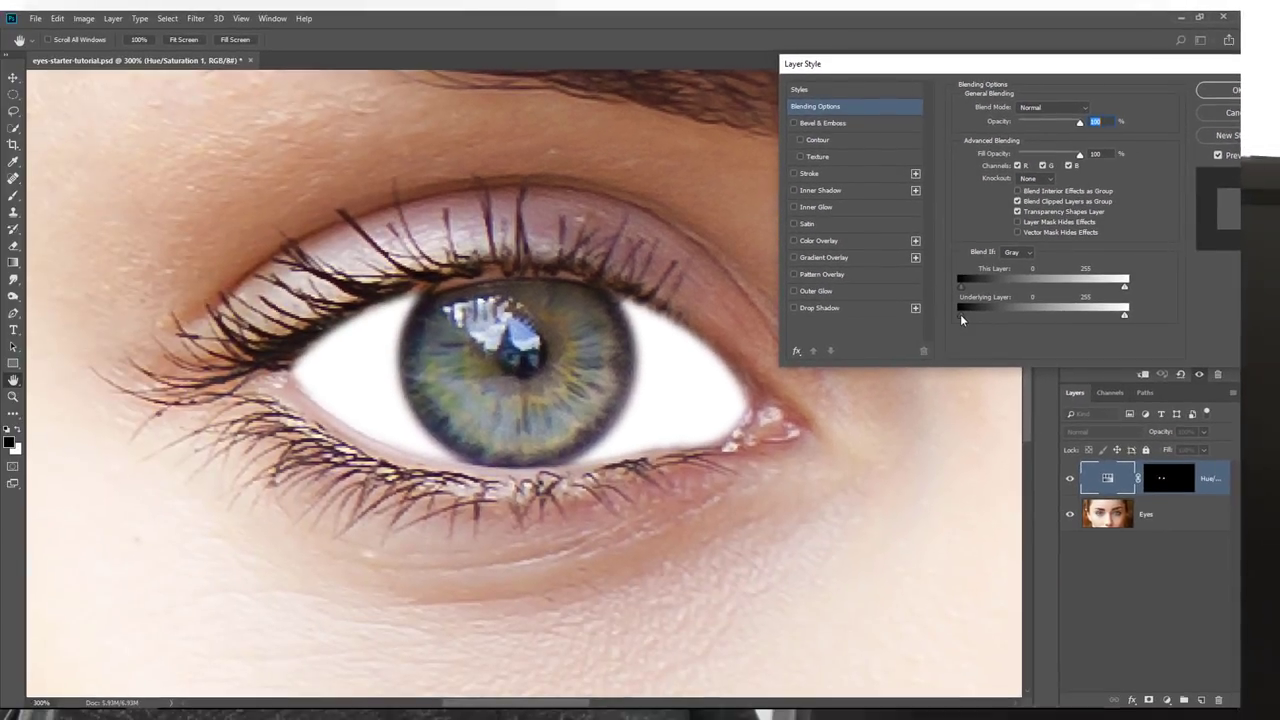
pyautogui.moveTo(960, 314); pyautogui.dragTo(1014, 321)
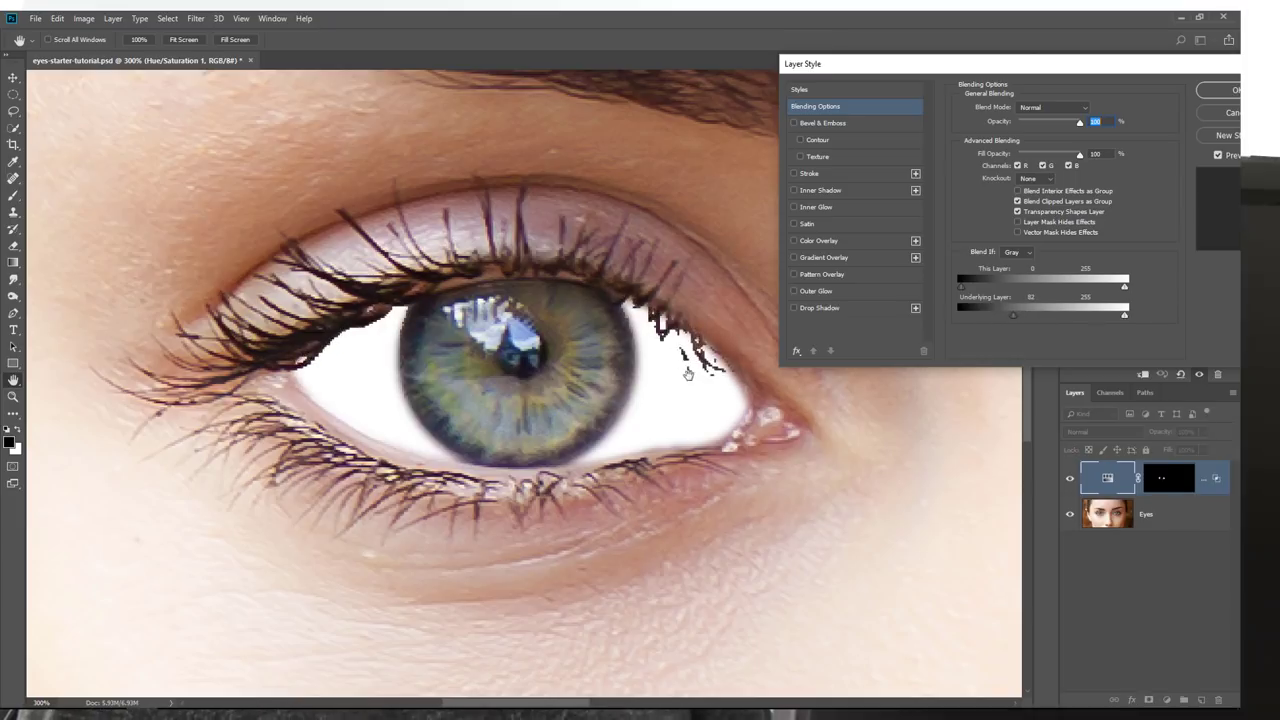
pyautogui.press('alt')
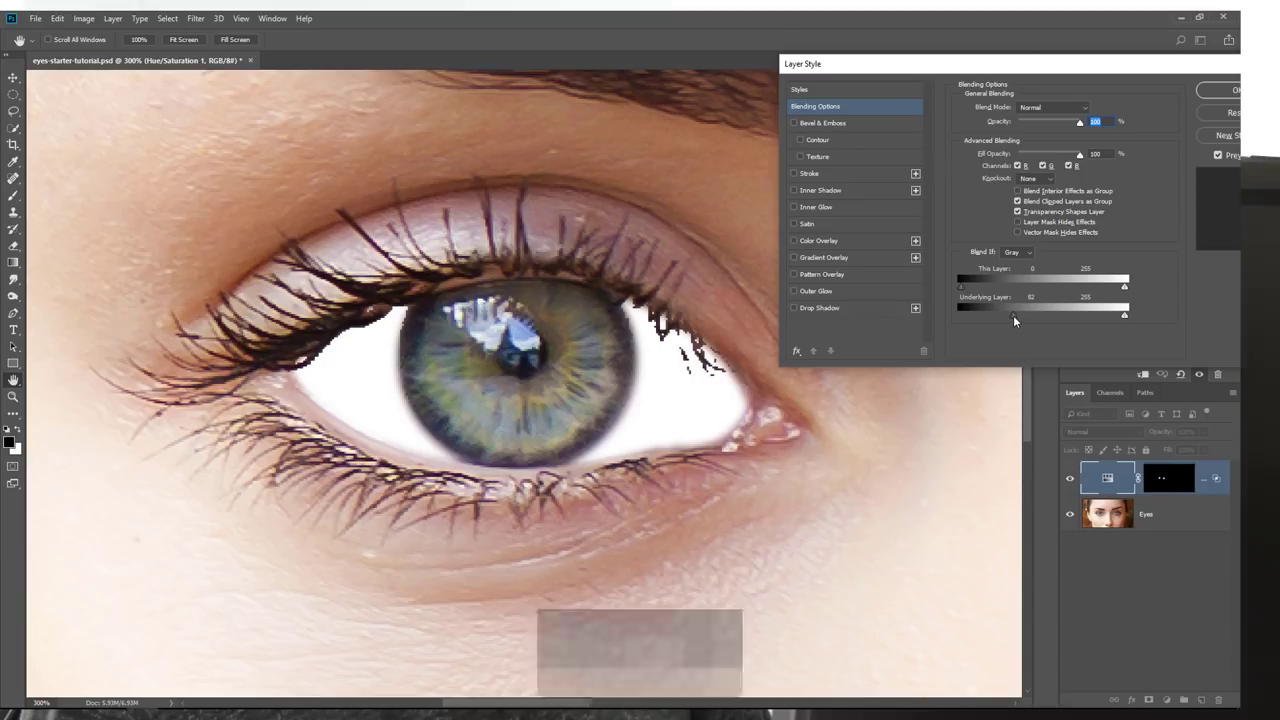
pyautogui.moveTo(1010, 316); pyautogui.dragTo(1049, 310)
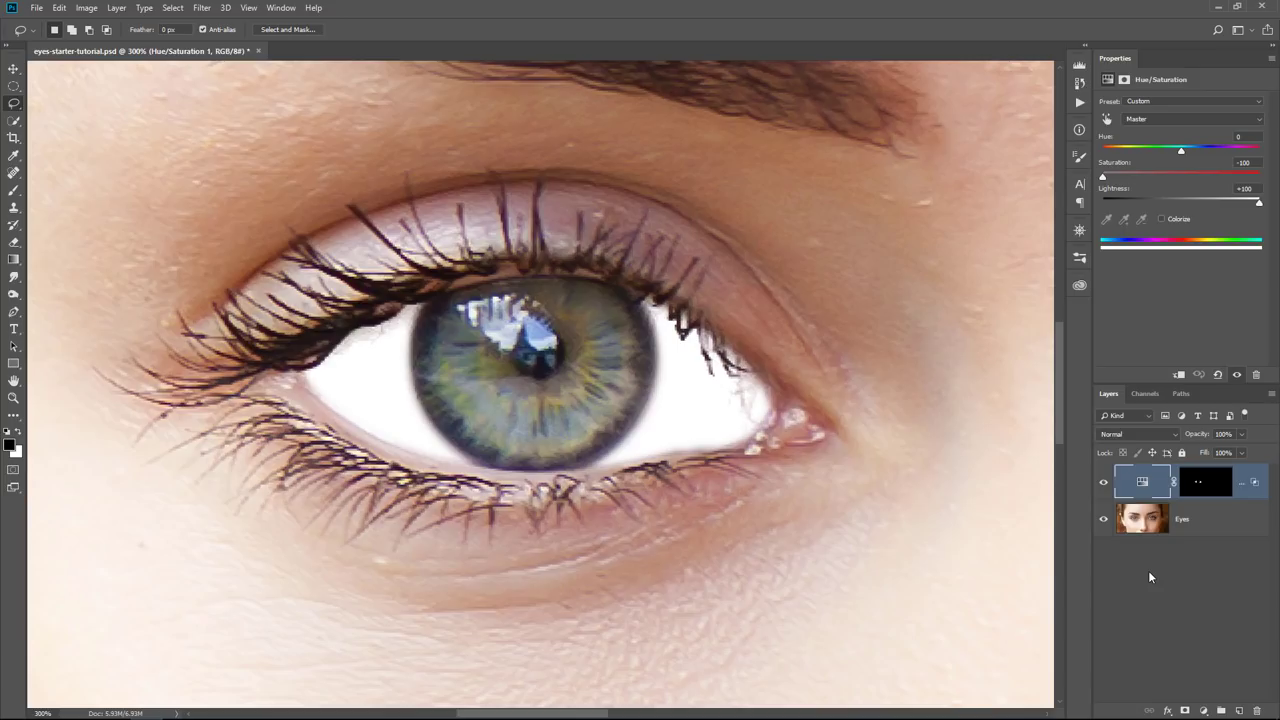
# - Compare the whitening on and off, then reset the Hue/Saturation settings to default
pyautogui.click(1103, 482)
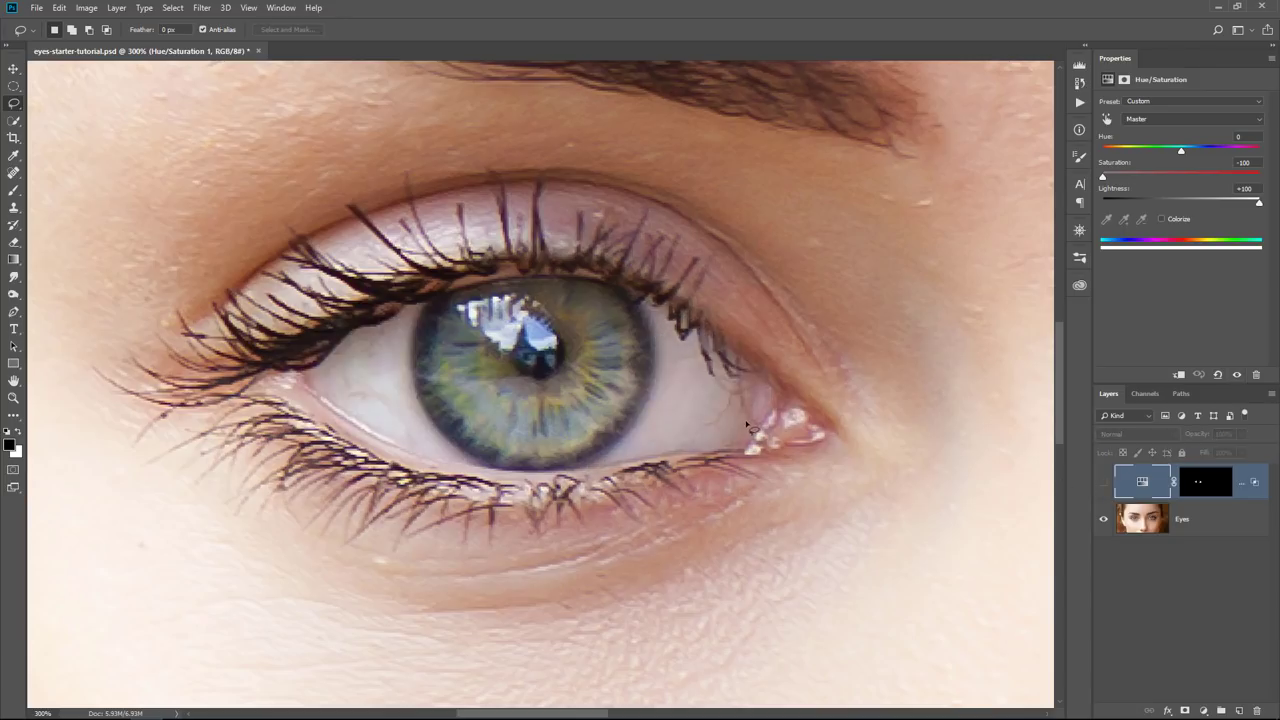
pyautogui.click(1104, 484)
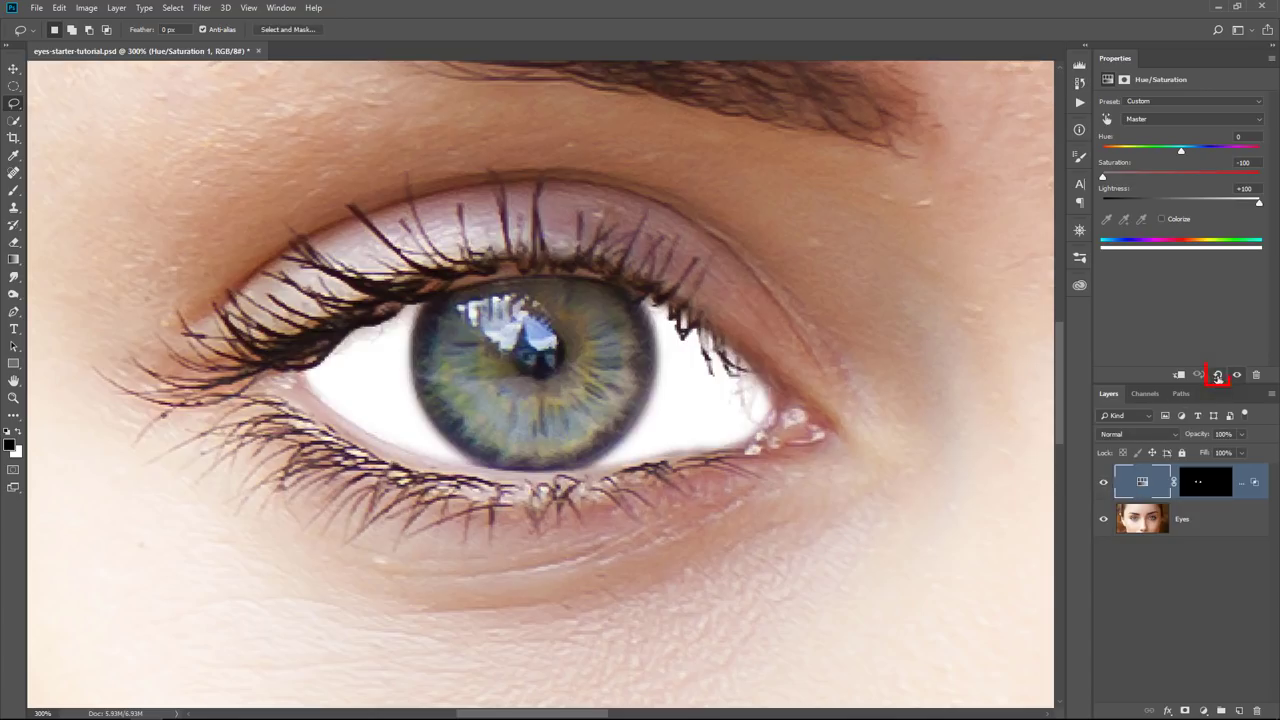
pyautogui.click(1217, 375)
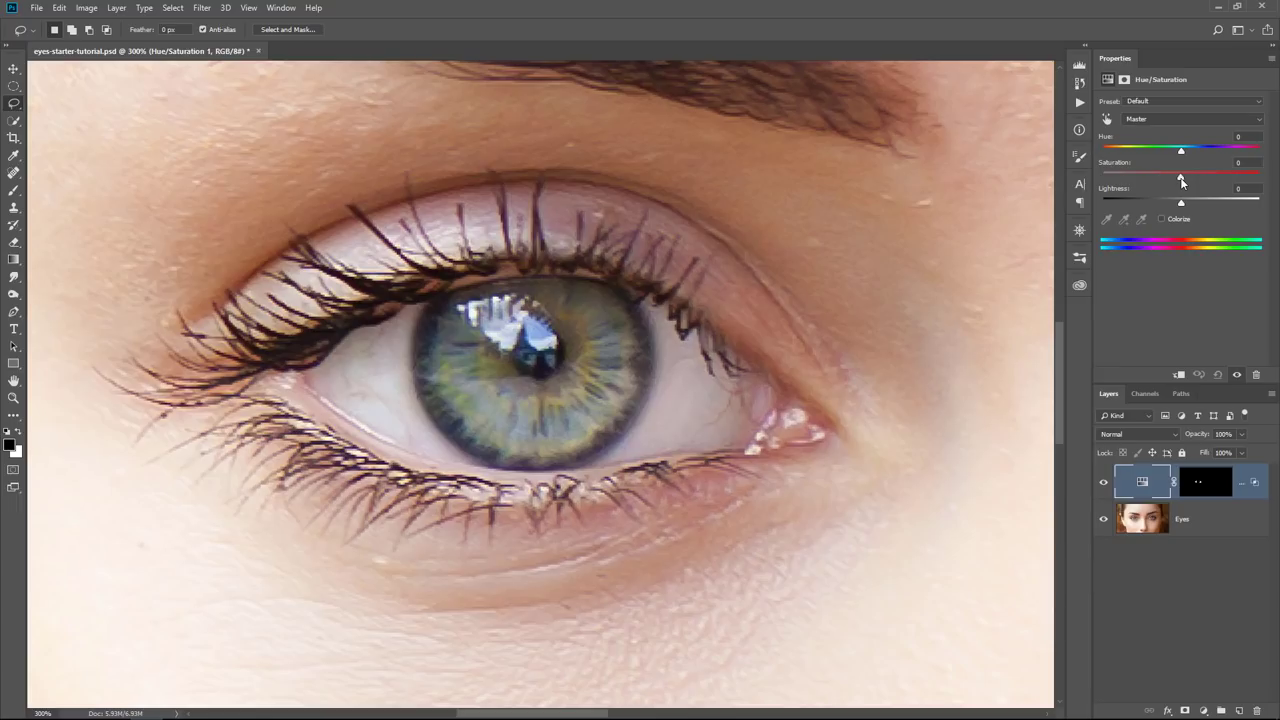
# - Set Saturation to -30 and Lightness to +17, hide the adjustment layer, and select Eyes
pyautogui.moveTo(1182, 181); pyautogui.dragTo(1157, 181)
pyautogui.moveTo(1181, 203); pyautogui.dragTo(1191, 203)
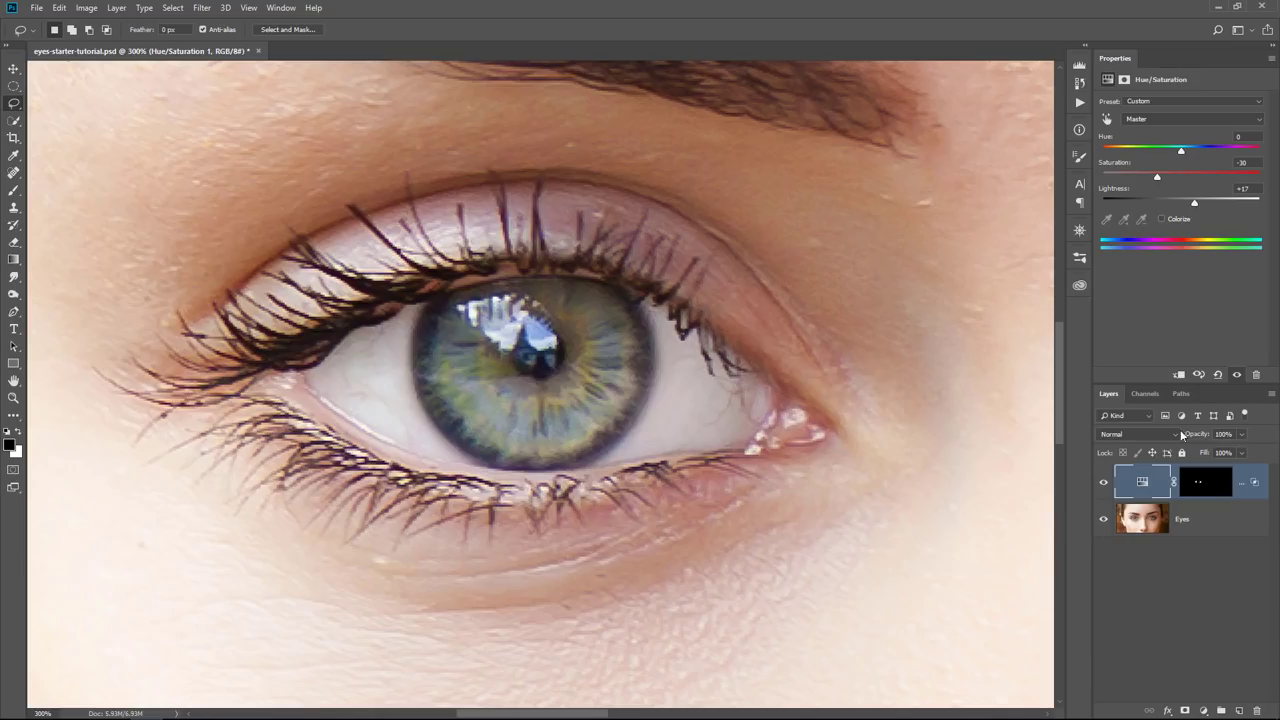
pyautogui.click(1105, 492)
pyautogui.click(1104, 484)
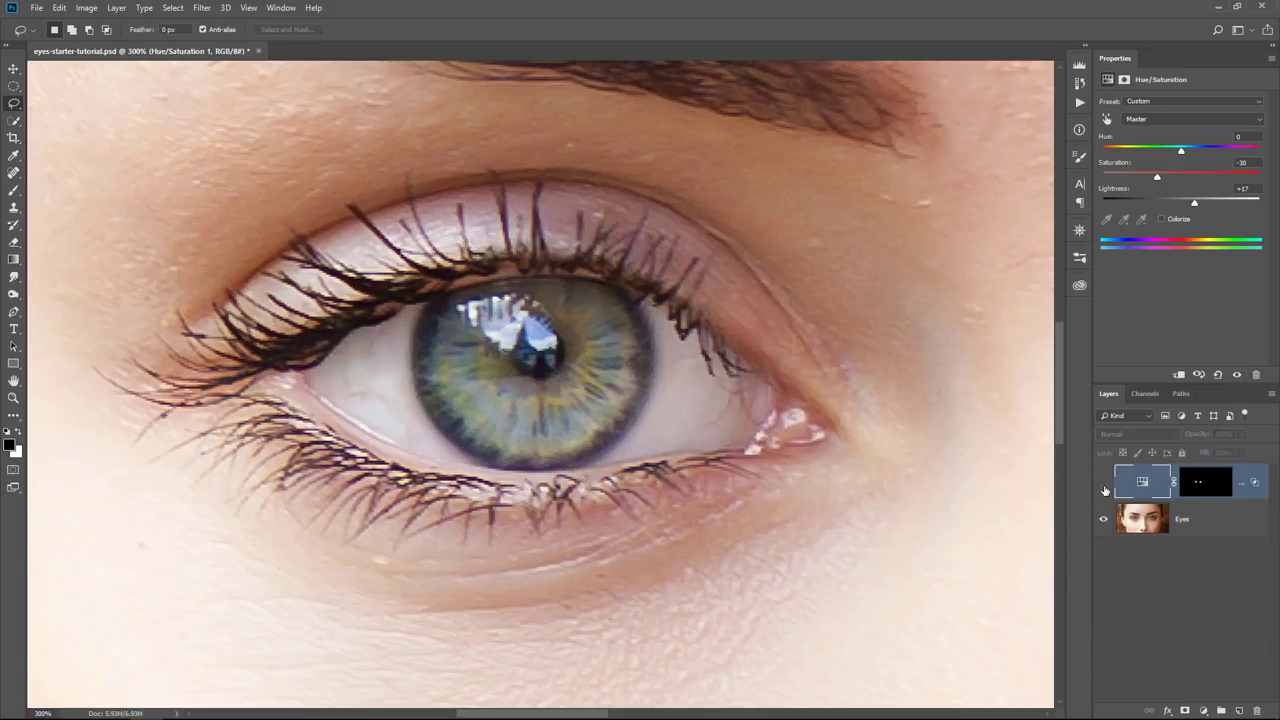
pyautogui.click(1153, 523)
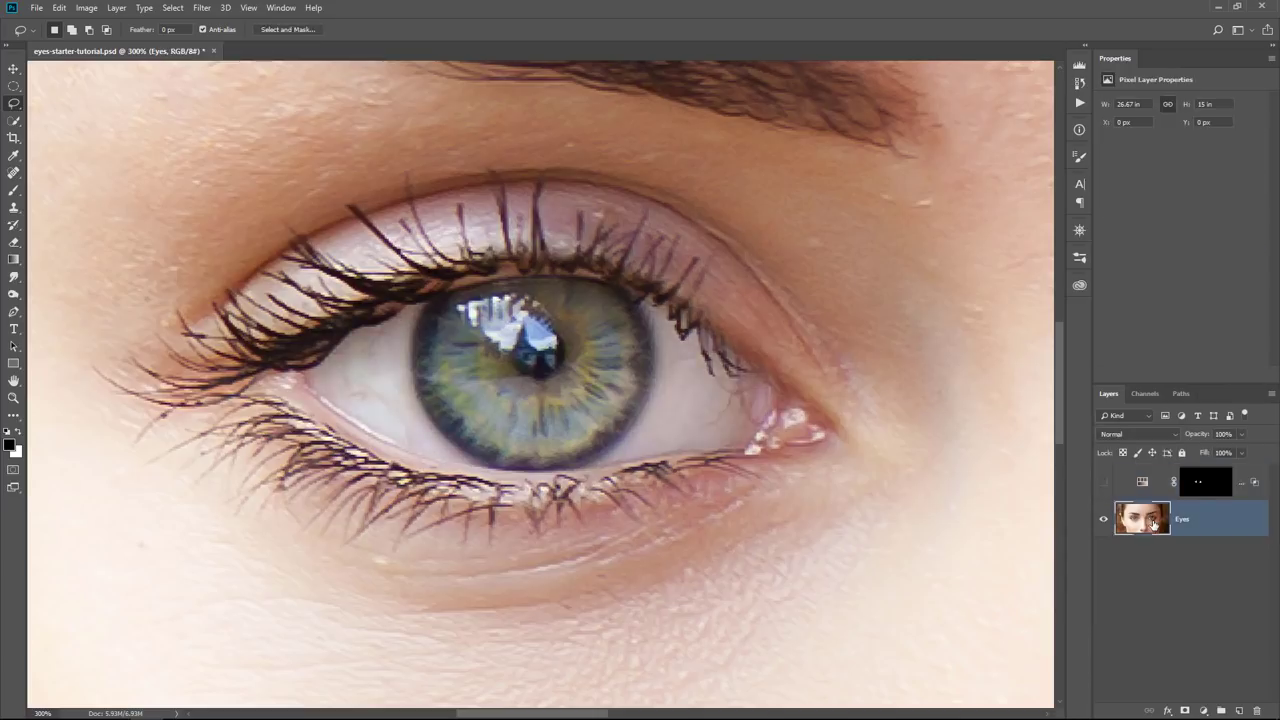
# - Add Layer 1 above Eyes and heal near the inner eye corner with Spot Healing, sampling all layers
pyautogui.click(1240, 711)
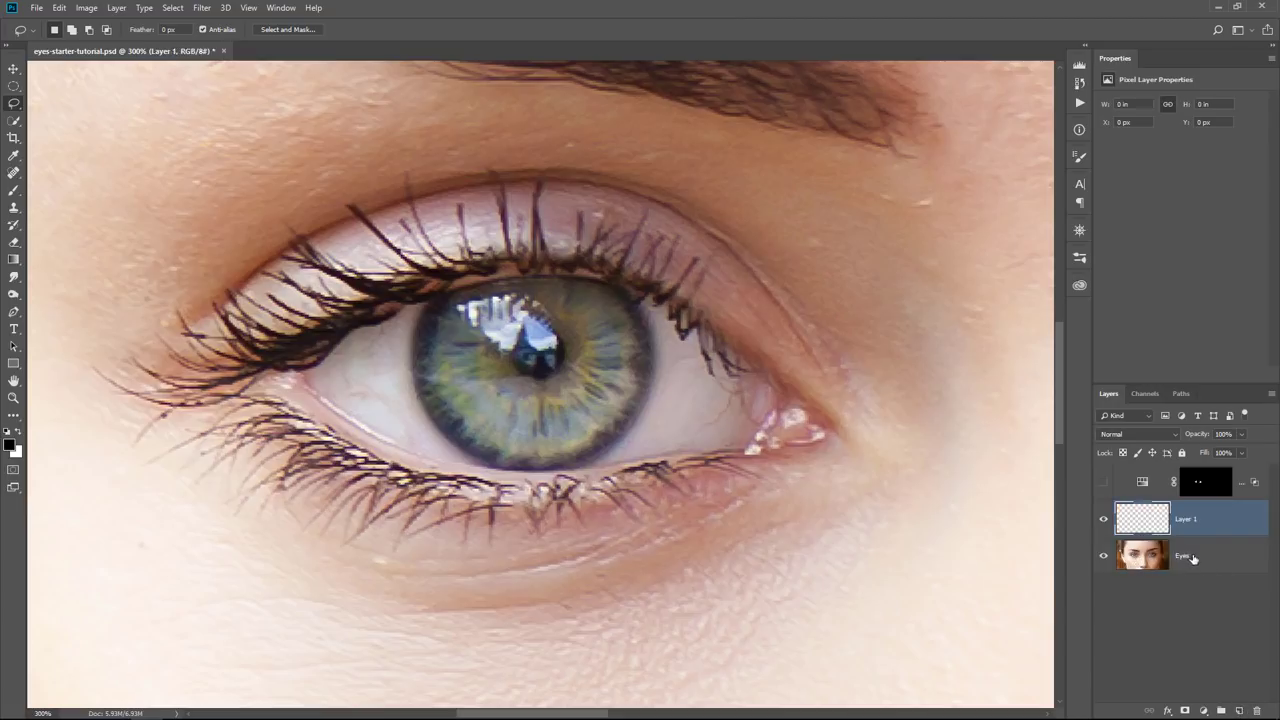
pyautogui.click(13, 173)
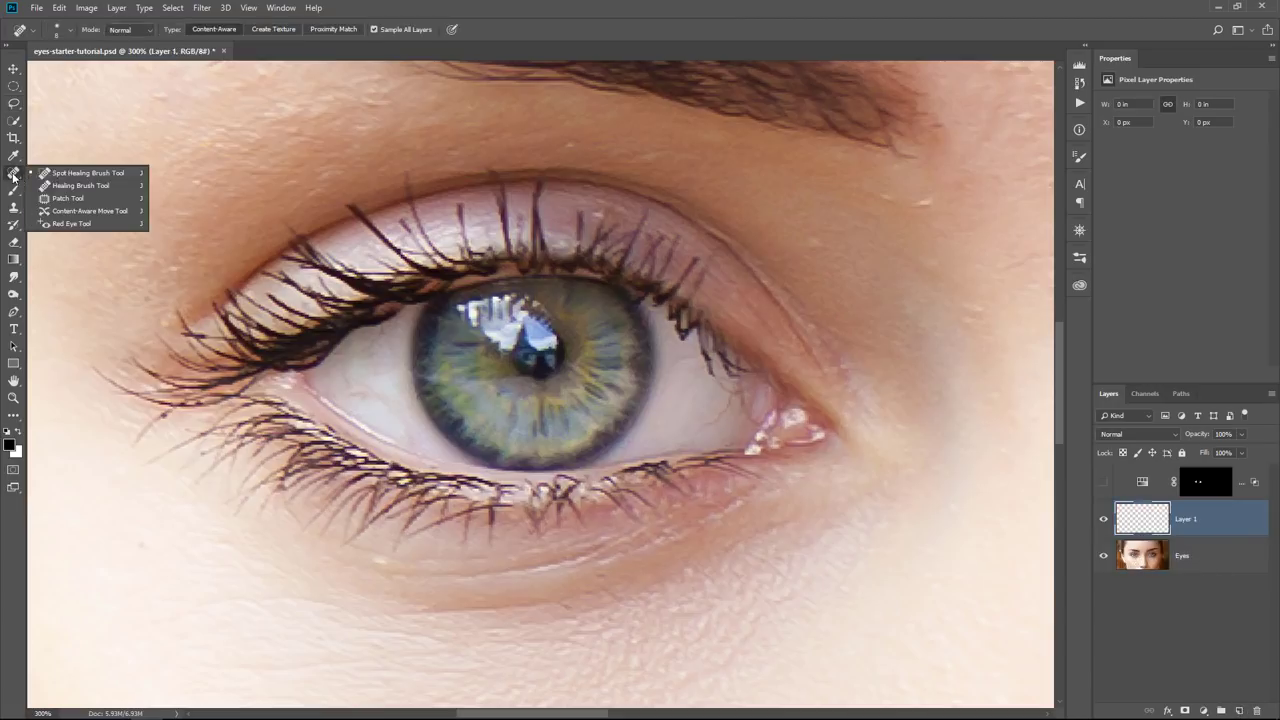
pyautogui.click(55, 176)
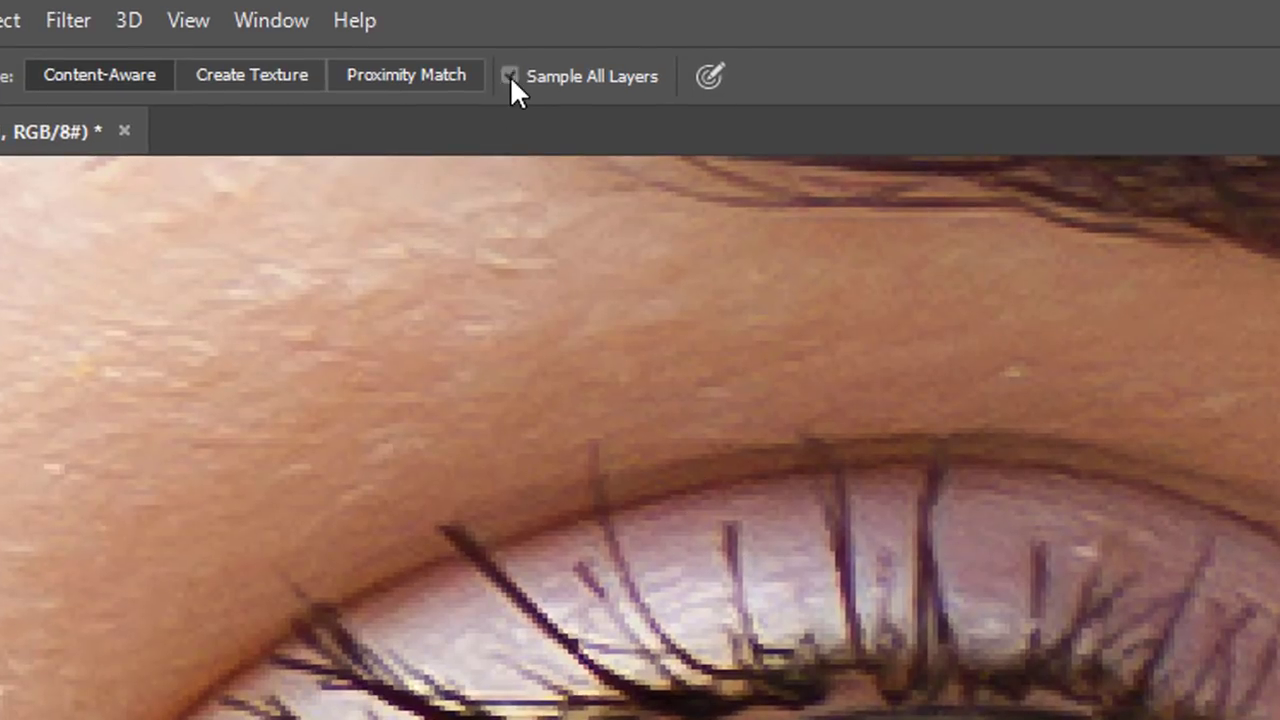
pyautogui.click(510, 76)
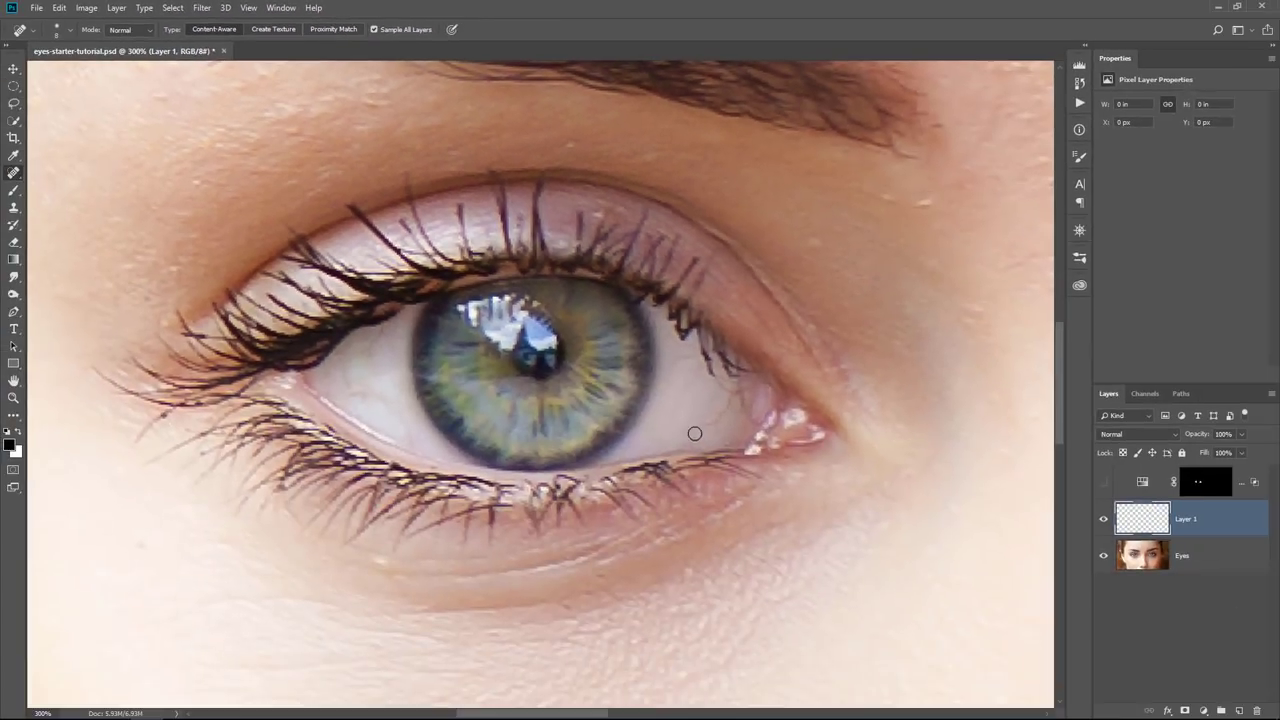
pyautogui.moveTo(692, 434)
pyautogui.mouseDown()
pyautogui.moveTo(721, 430)
pyautogui.moveTo(735, 392)
pyautogui.moveTo(740, 420)
pyautogui.mouseUp()
# - Undo the healing stroke with Ctrl+Alt+Z and review the healing Mode choices without changing them
pyautogui.hotkey('ctrl', 'alt', 'z')
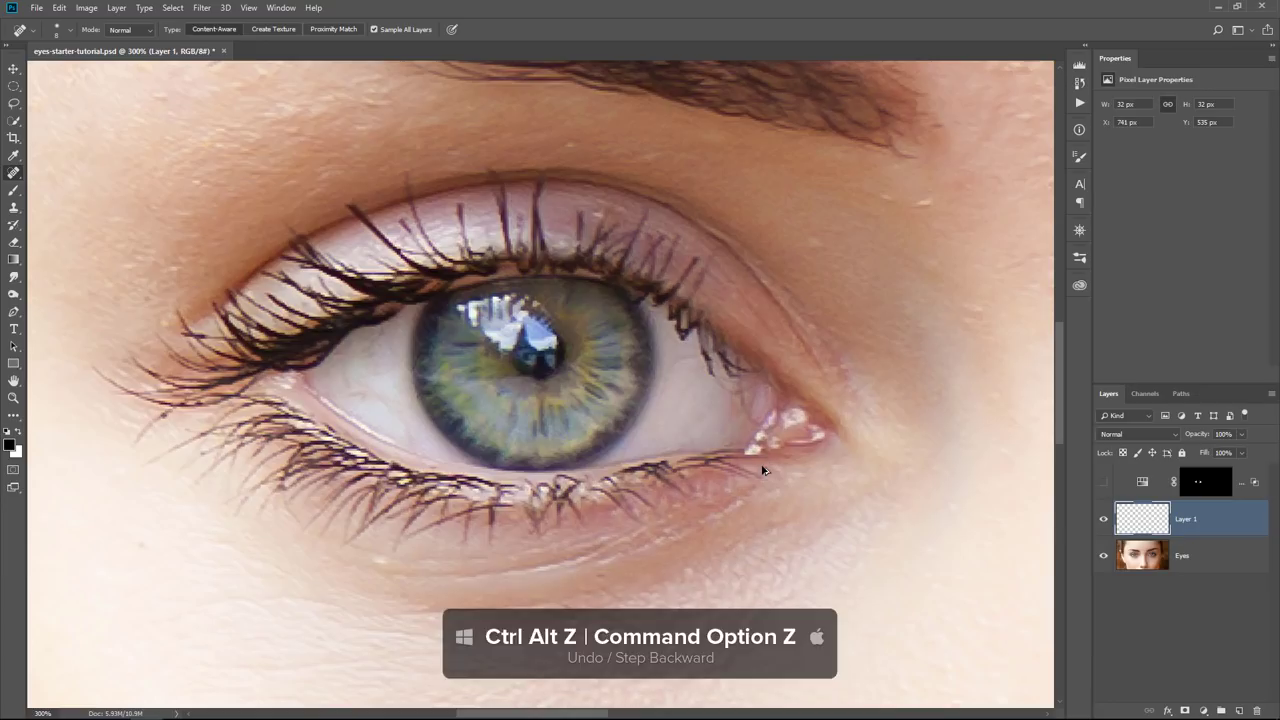
pyautogui.hotkey('ctrl', 'alt', 'z')
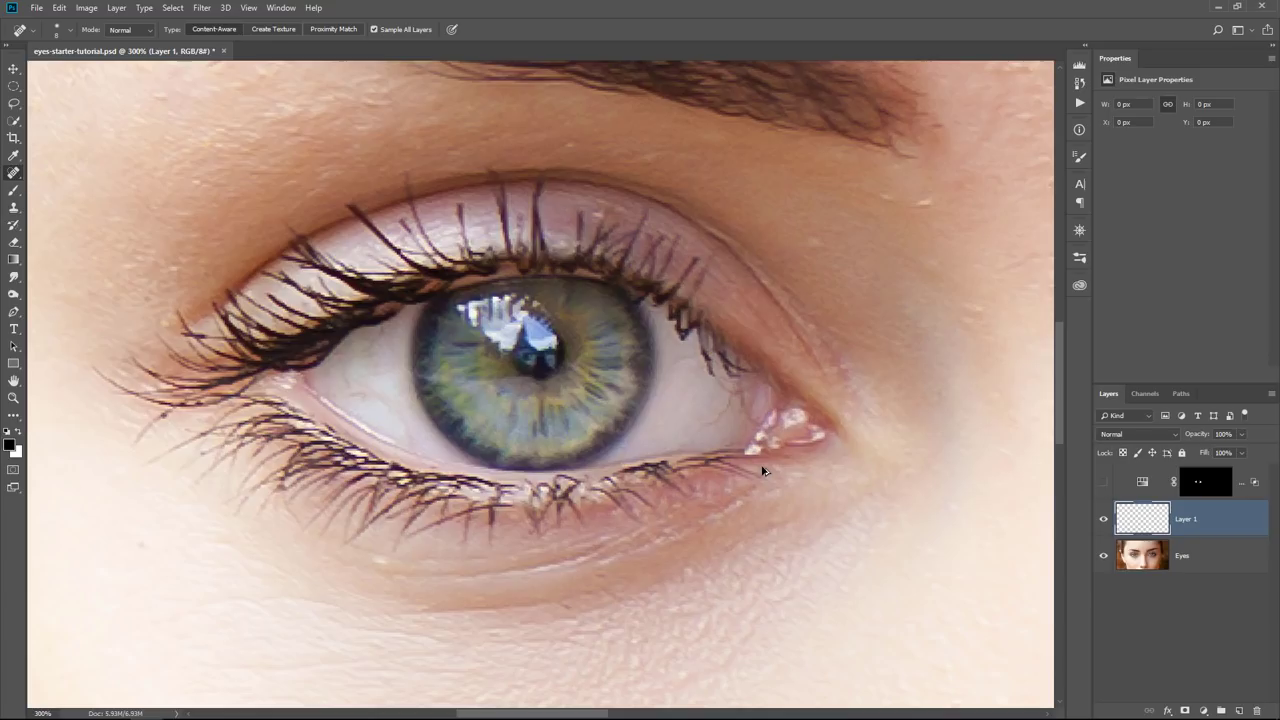
pyautogui.click(114, 31)
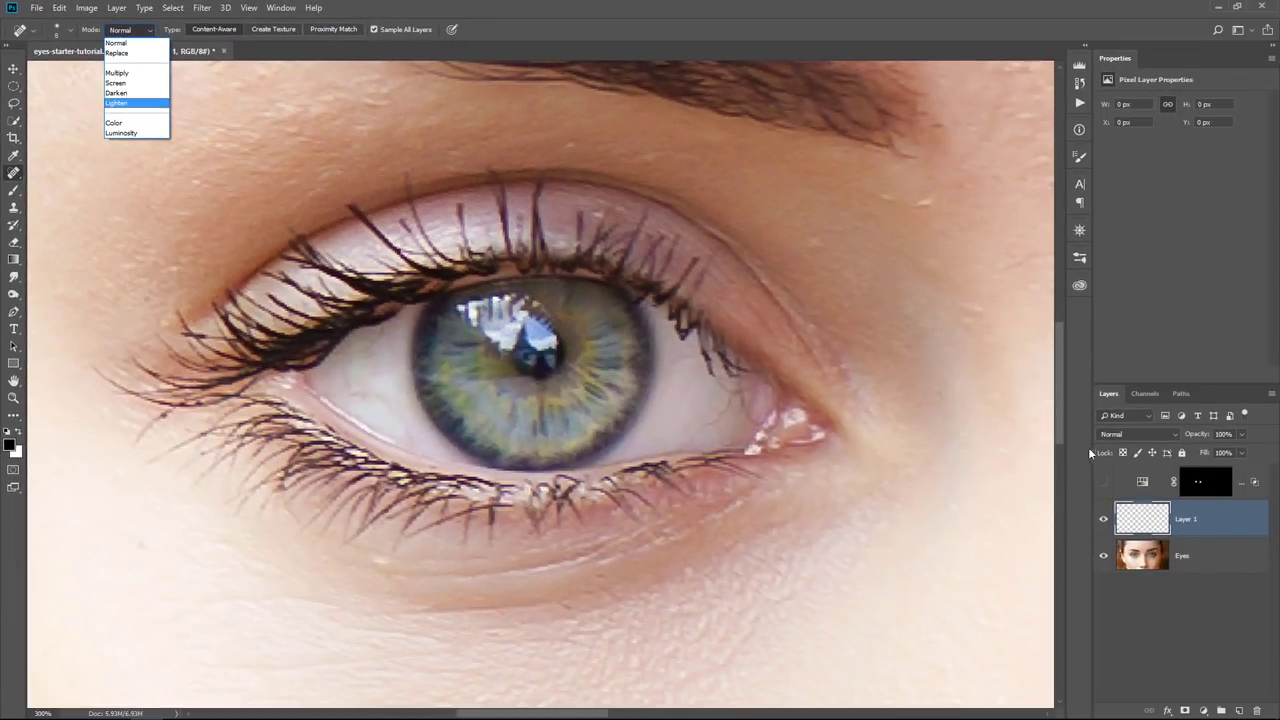
pyautogui.press('Escape')
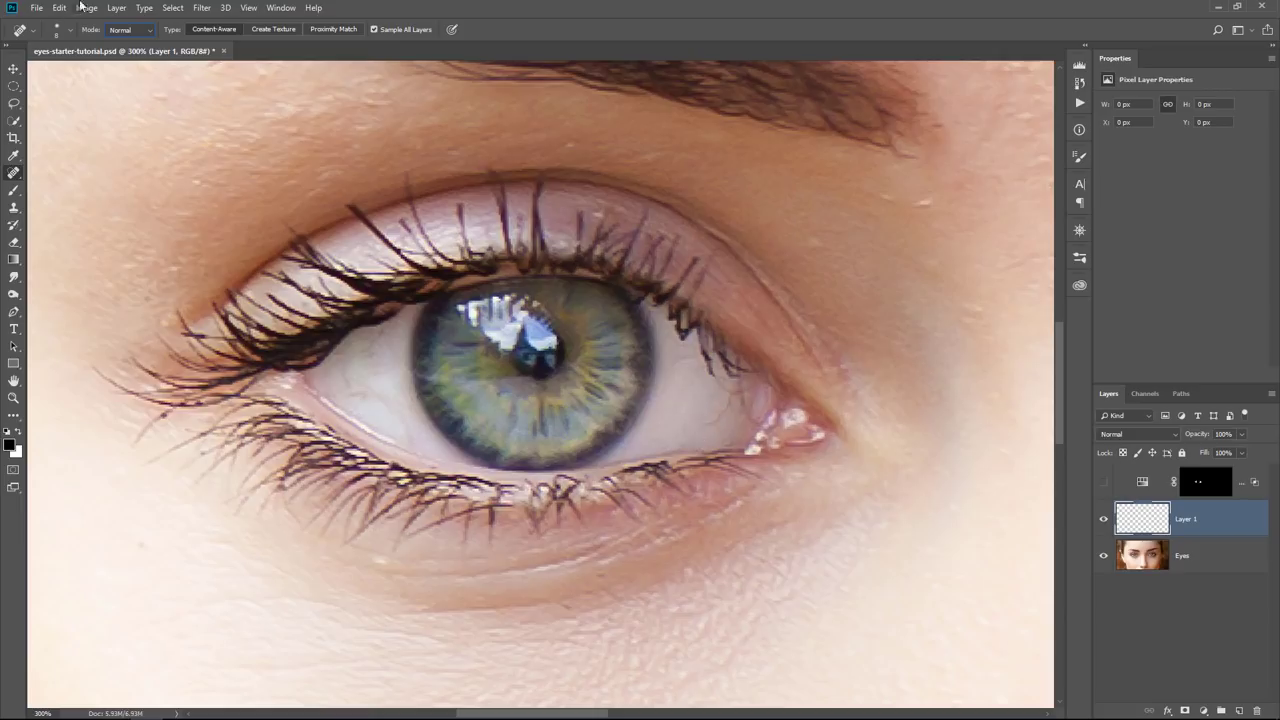
# - Switch the healing brush to Lighten mode and heal the red veins and spots across the eye white
pyautogui.click(126, 31)
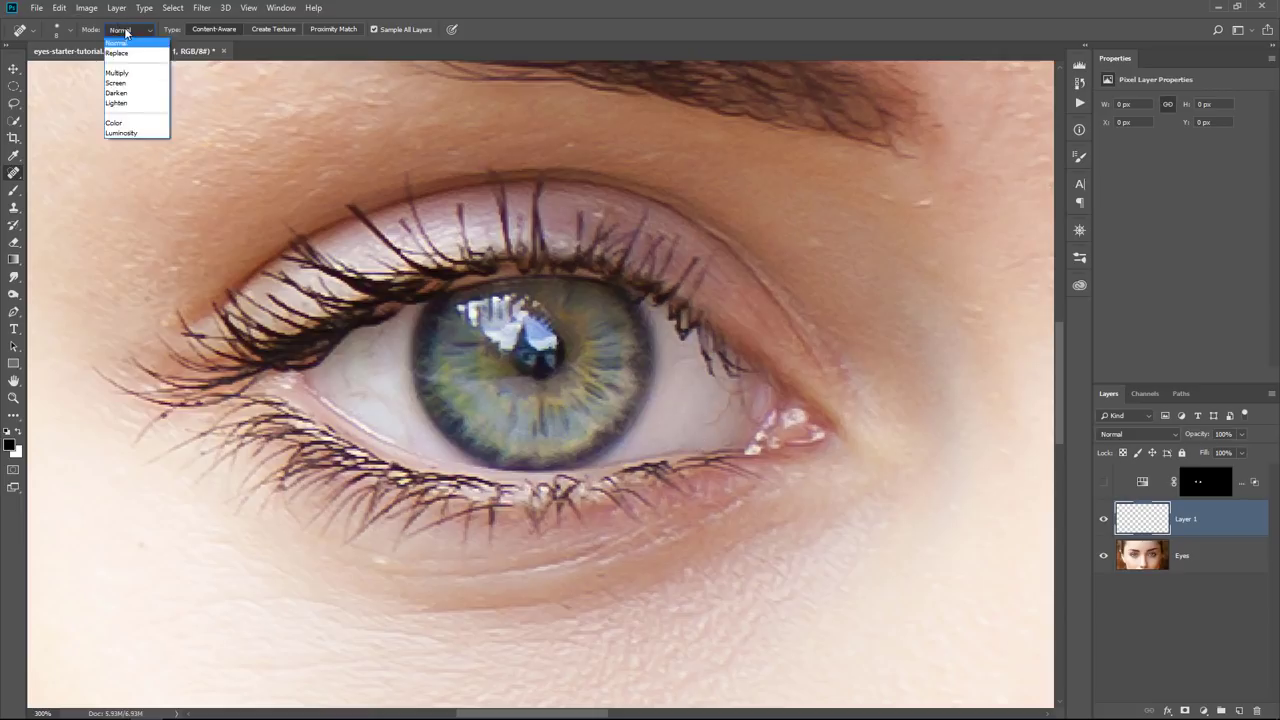
pyautogui.click(136, 105)
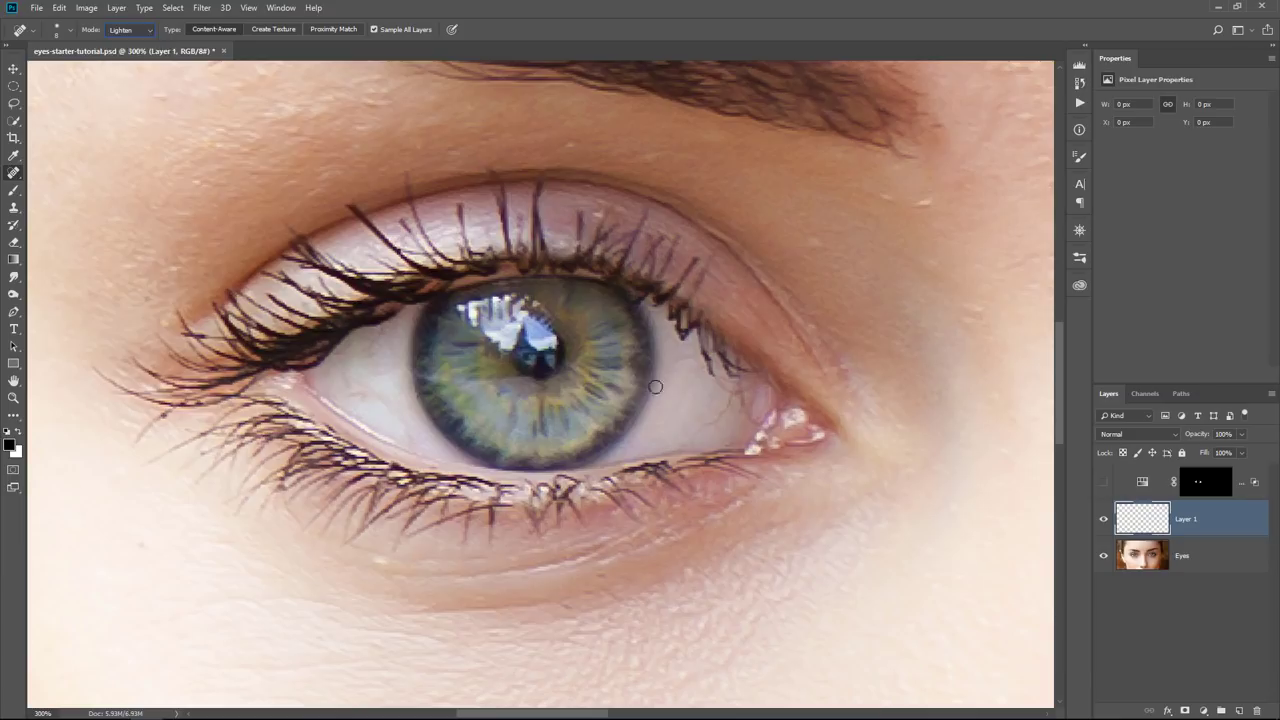
pyautogui.click(704, 428)
pyautogui.moveTo(720, 418)
pyautogui.mouseDown()
pyautogui.moveTo(737, 396)
pyautogui.moveTo(720, 378)
pyautogui.moveTo(738, 411)
pyautogui.mouseUp()
pyautogui.moveTo(689, 374); pyautogui.dragTo(692, 357)
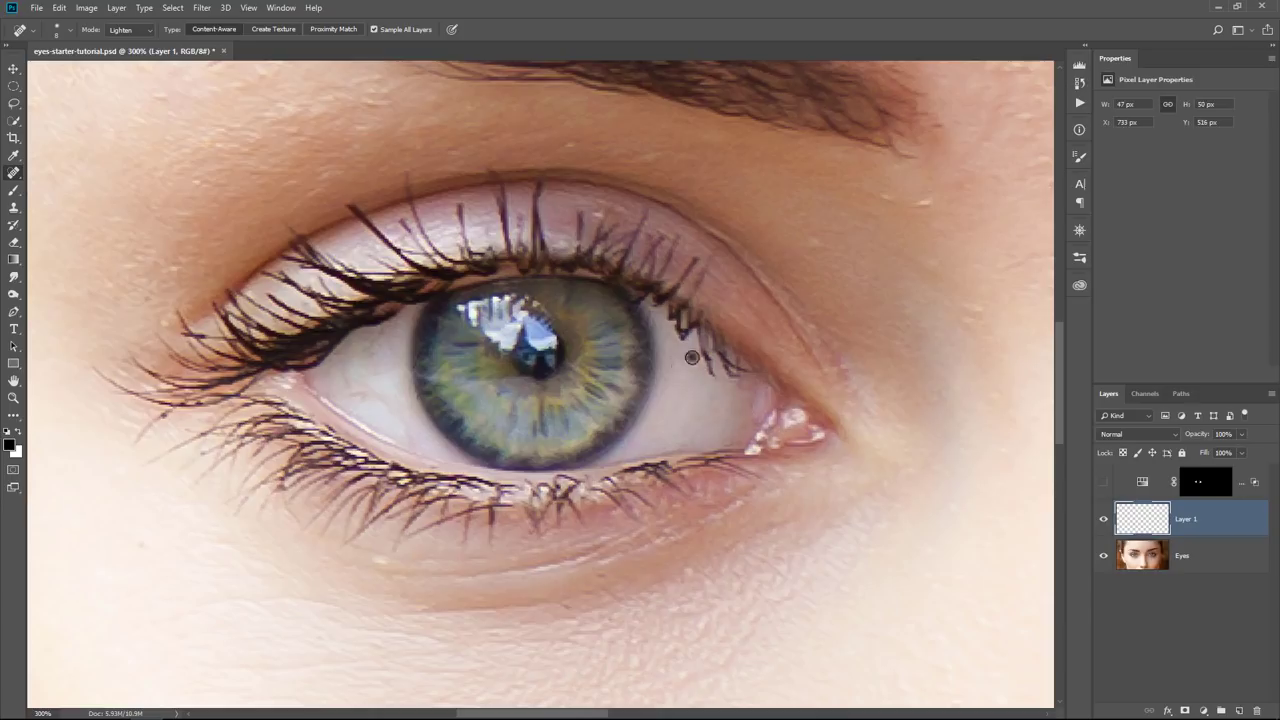
pyautogui.moveTo(380, 391)
pyautogui.mouseDown()
pyautogui.moveTo(363, 380)
pyautogui.moveTo(367, 350)
pyautogui.moveTo(368, 371)
pyautogui.mouseUp()
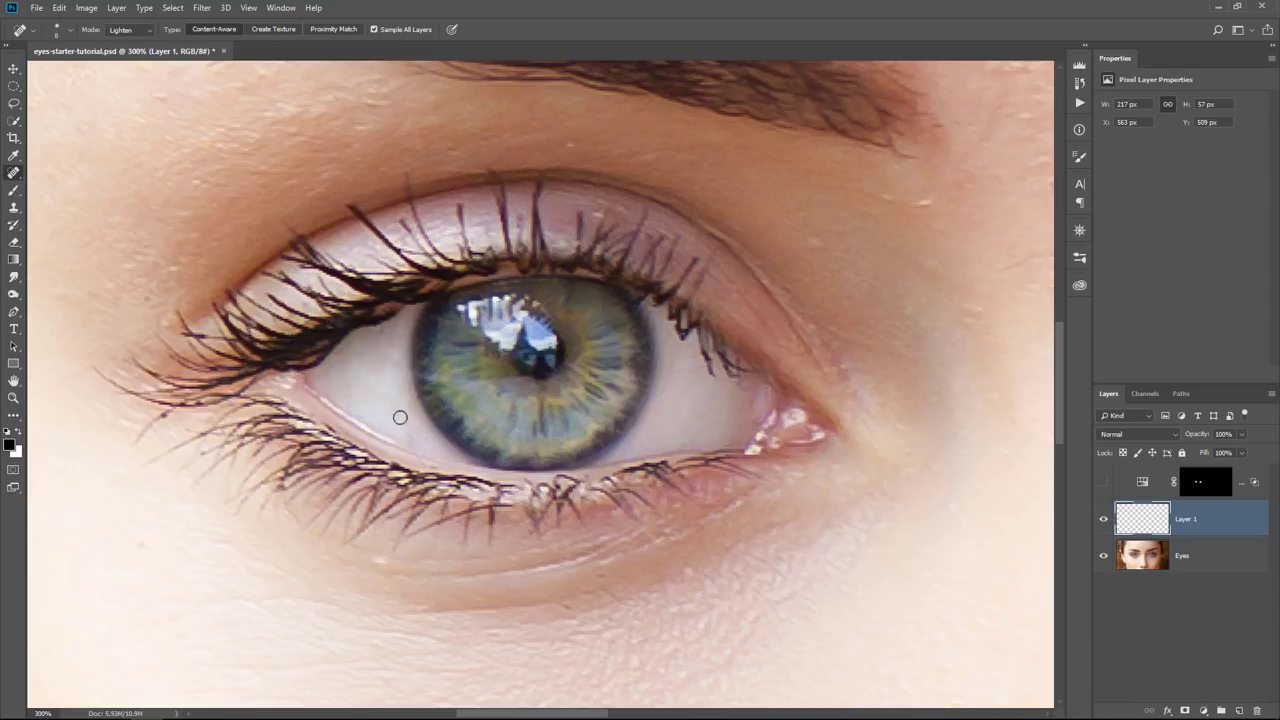
# - Compare the healing layer on and off, turn the whitening adjustment back on, and fit the image
pyautogui.click(1100, 526)
pyautogui.click(1100, 526)
pyautogui.click(1102, 485)
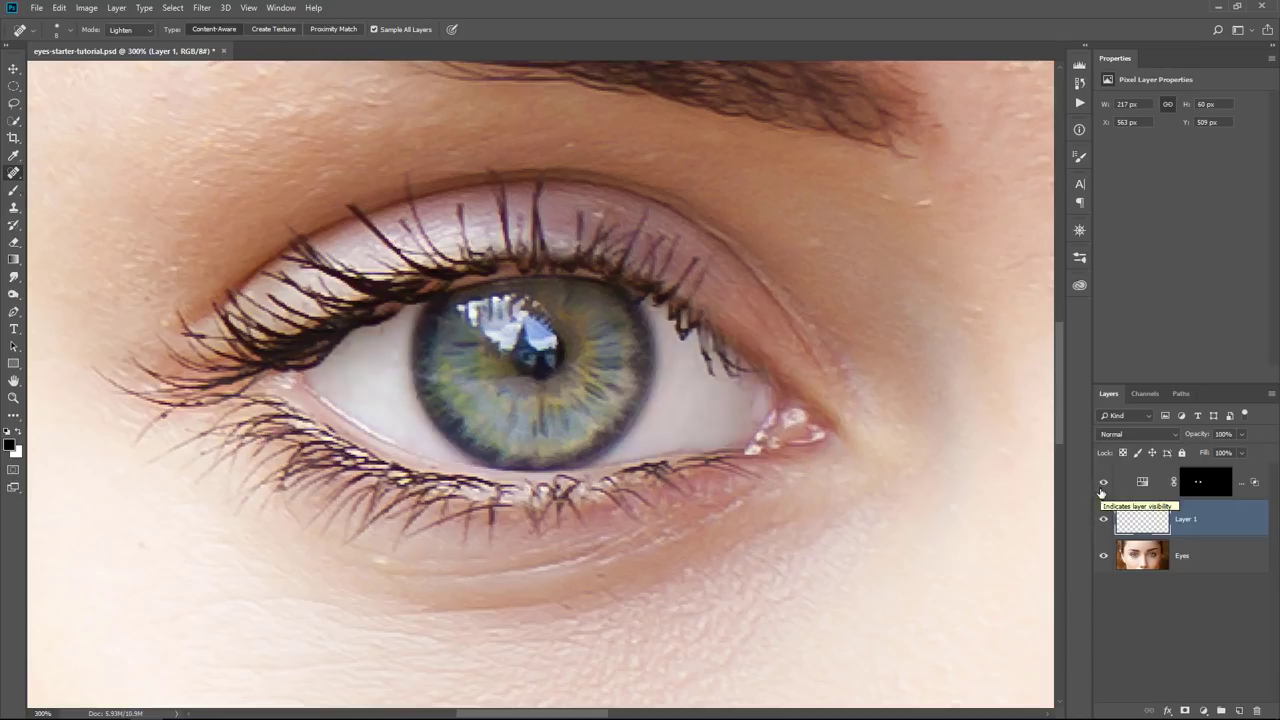
pyautogui.doubleClick(13, 381)
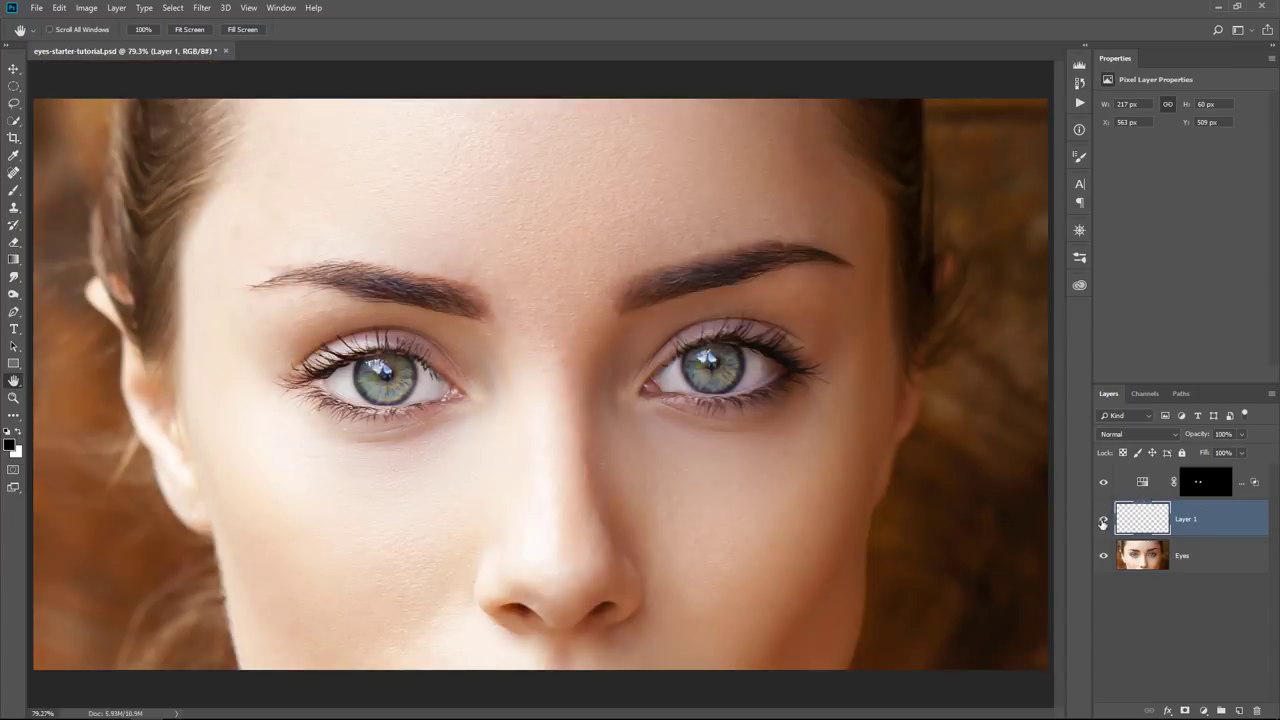
# - Rename Layer 1 to 'Heal' and select it together with the adjustment layer
pyautogui.doubleClick(1186, 520)
pyautogui.write('Heal')
pyautogui.keyDown('shift'); pyautogui.click(1149, 486); pyautogui.keyUp('shift')
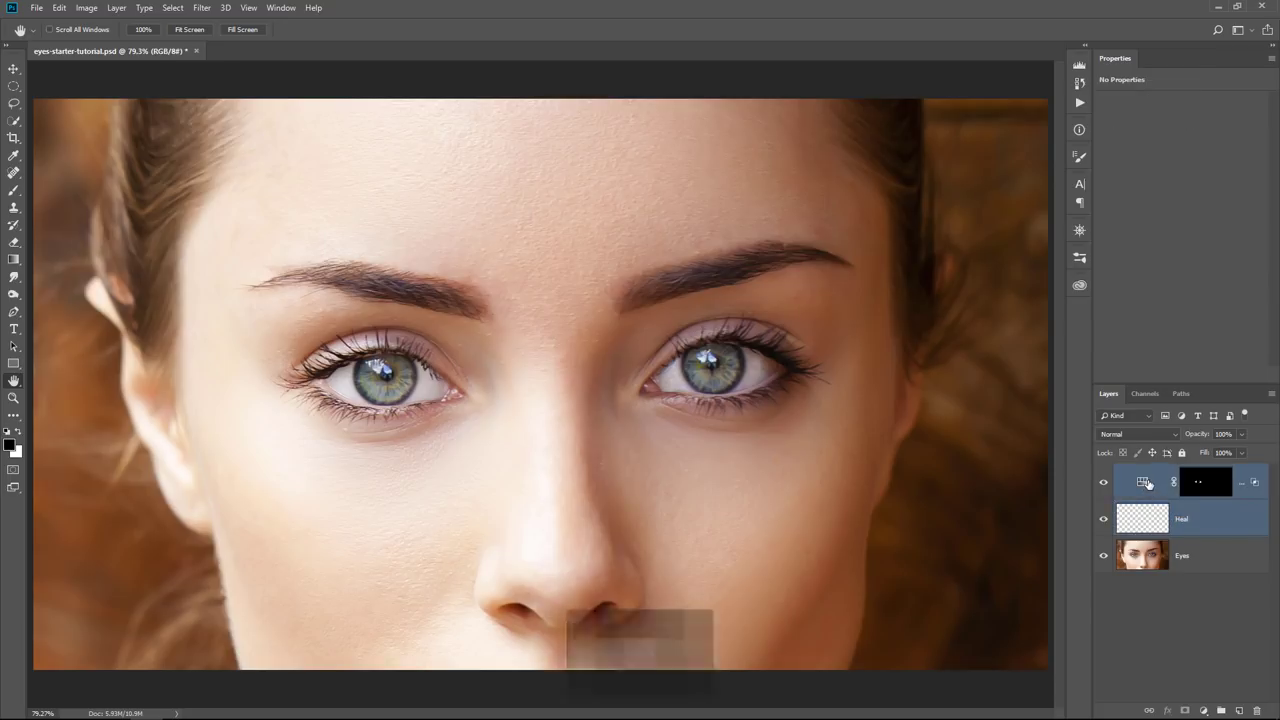
# - Group the two layers into a group named 'White' and toggle it to compare
pyautogui.hotkey('ctrl', 'g')
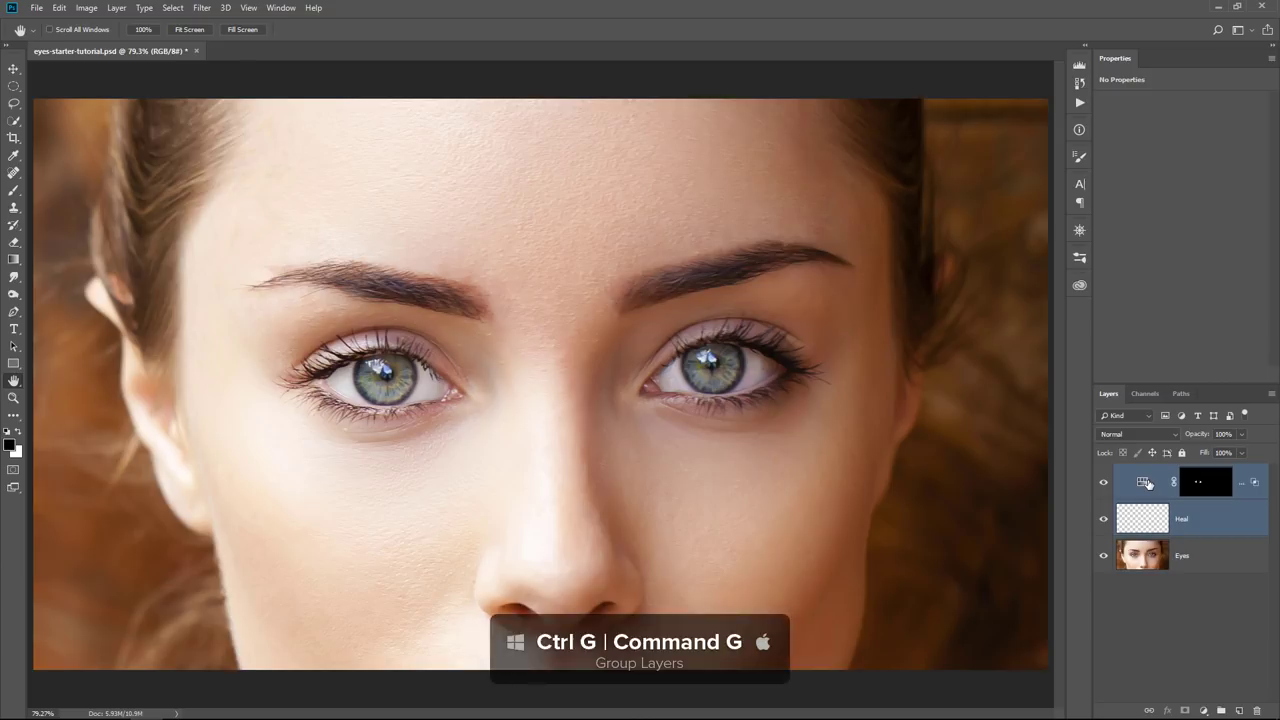
pyautogui.doubleClick(1155, 472)
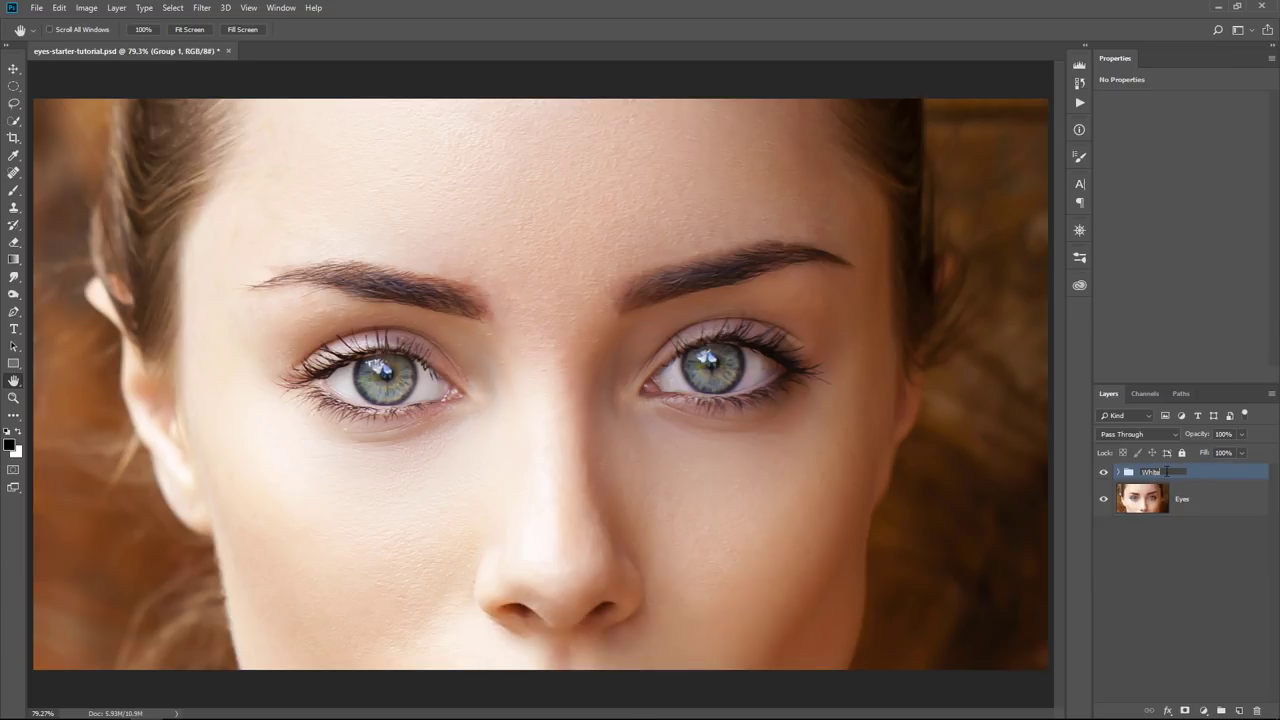
pyautogui.write('White')
pyautogui.press('Return')
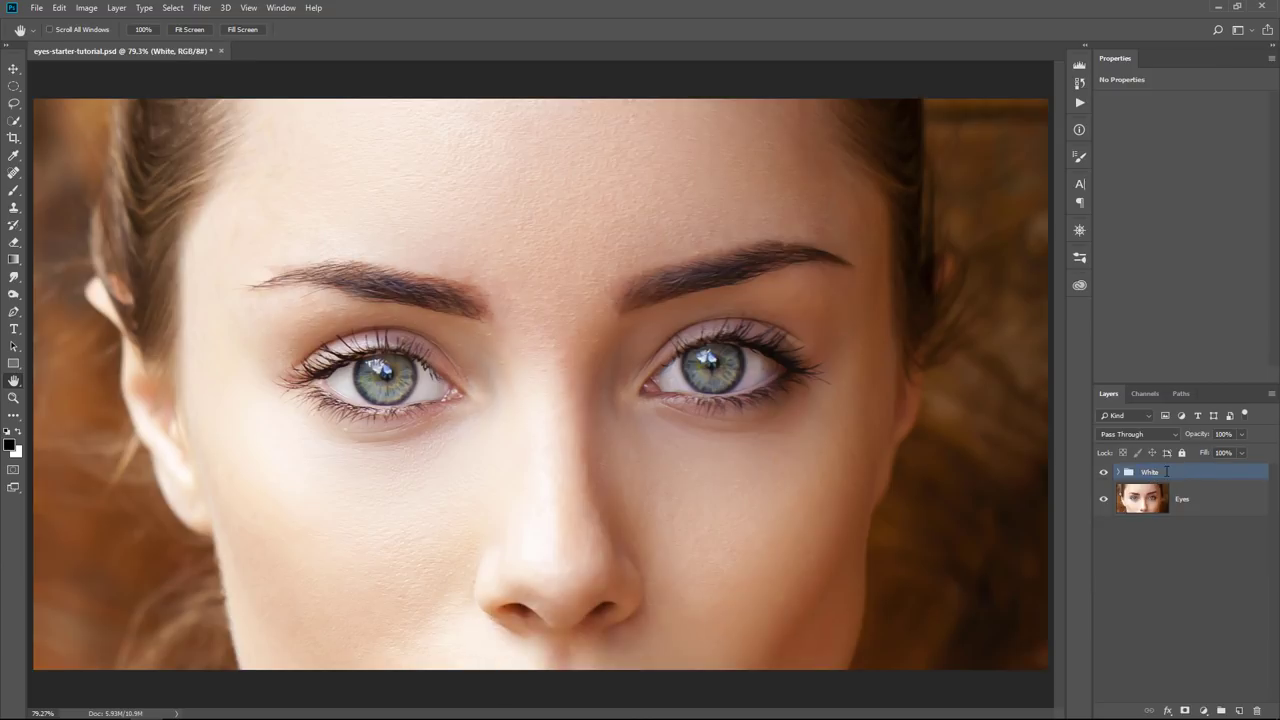
pyautogui.click(1104, 472)
pyautogui.click(1104, 472)
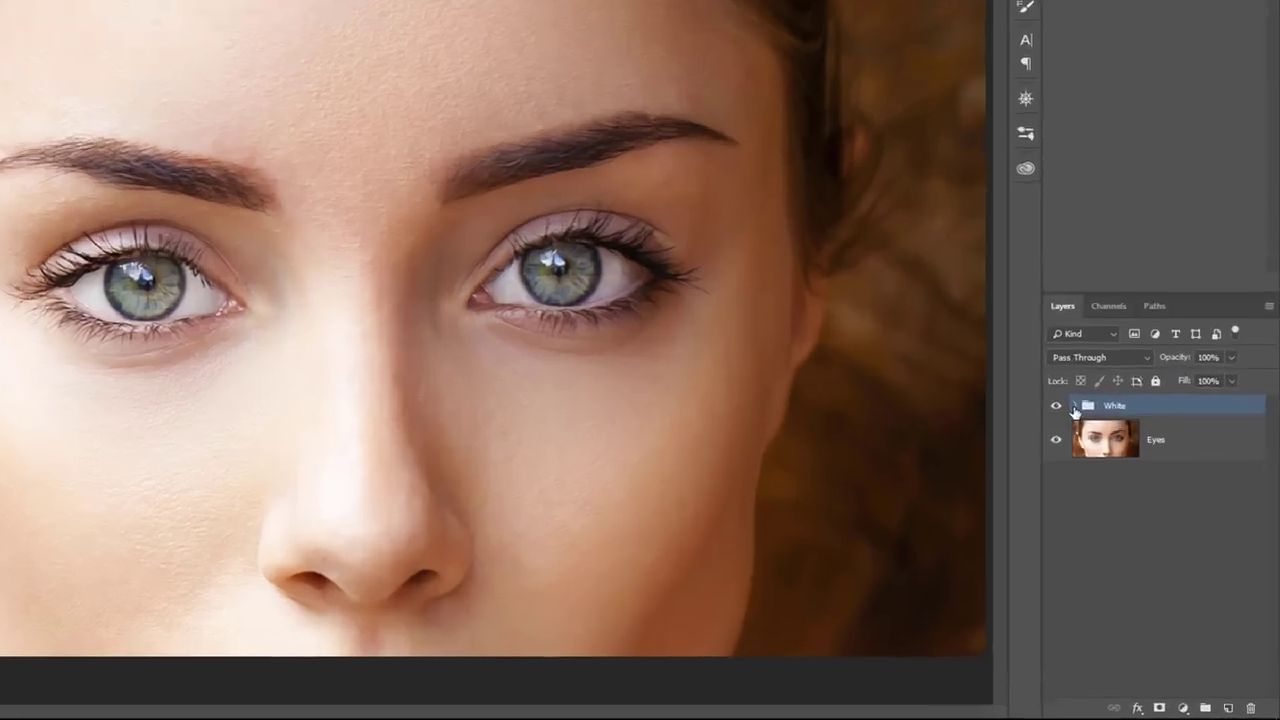
# - Expand White, select the Hue/Saturation adjustment layer, and toggle its visibility to check it
pyautogui.click(1118, 474)
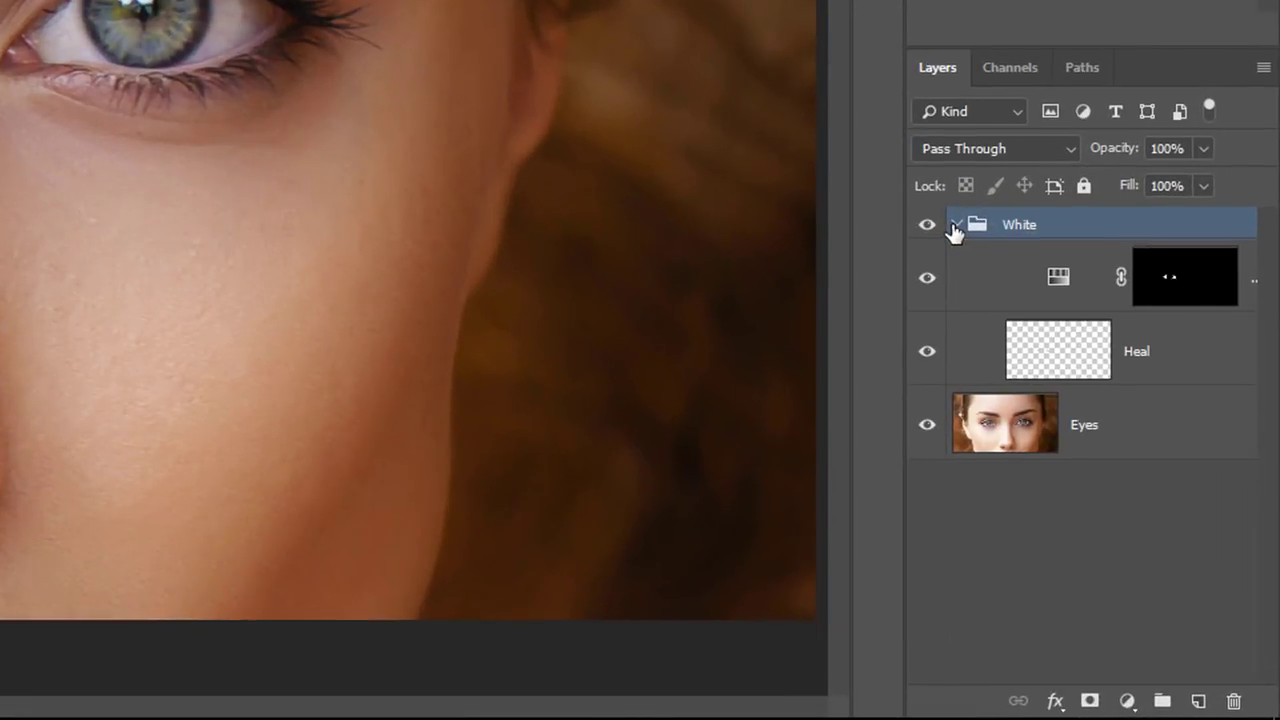
pyautogui.click(1062, 278)
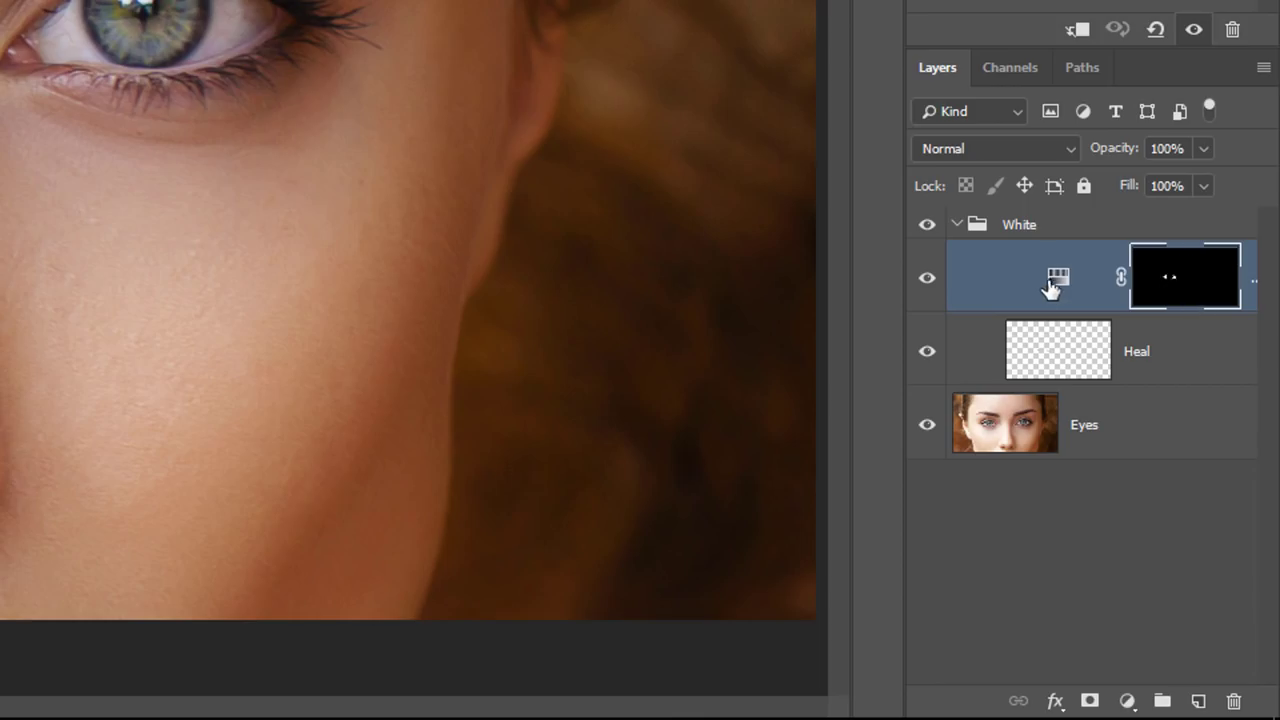
pyautogui.click(928, 284)
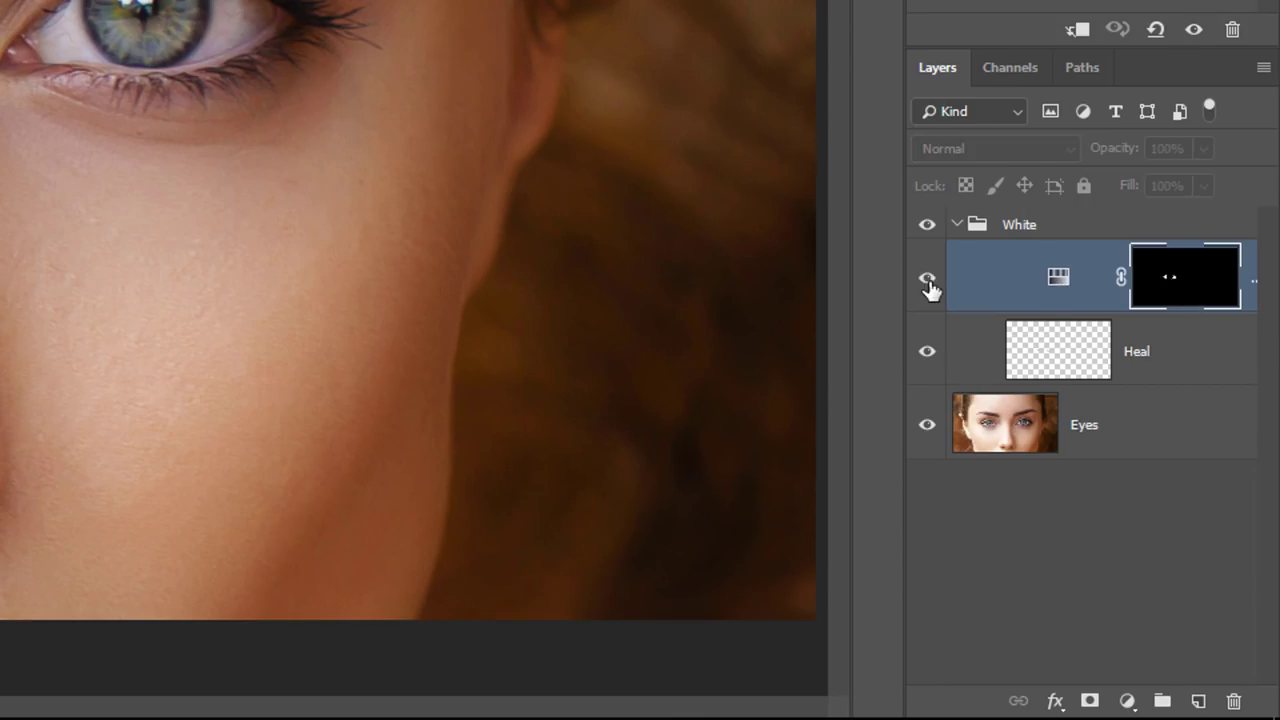
pyautogui.click(930, 289)
pyautogui.click(930, 289)
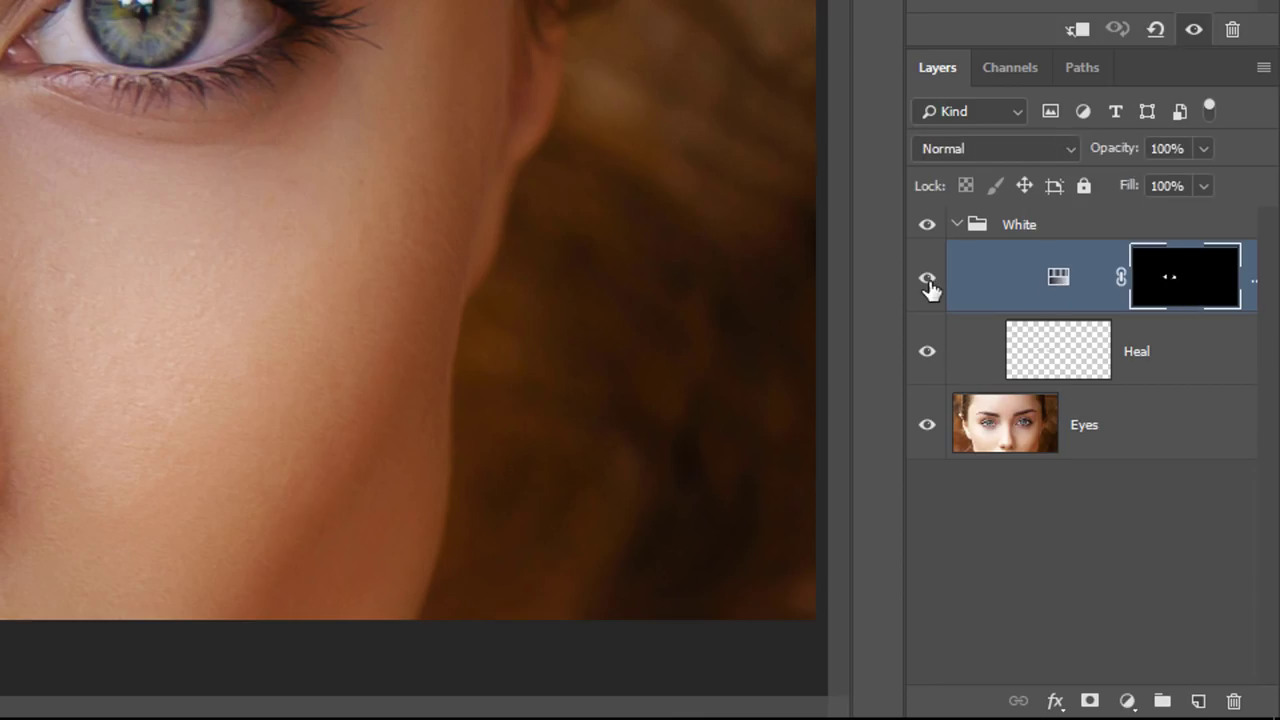
# - Put the adjustment layer into its own group and name that group 'adjustment'
pyautogui.hotkey('ctrl', 'g')
pyautogui.click(1006, 262)
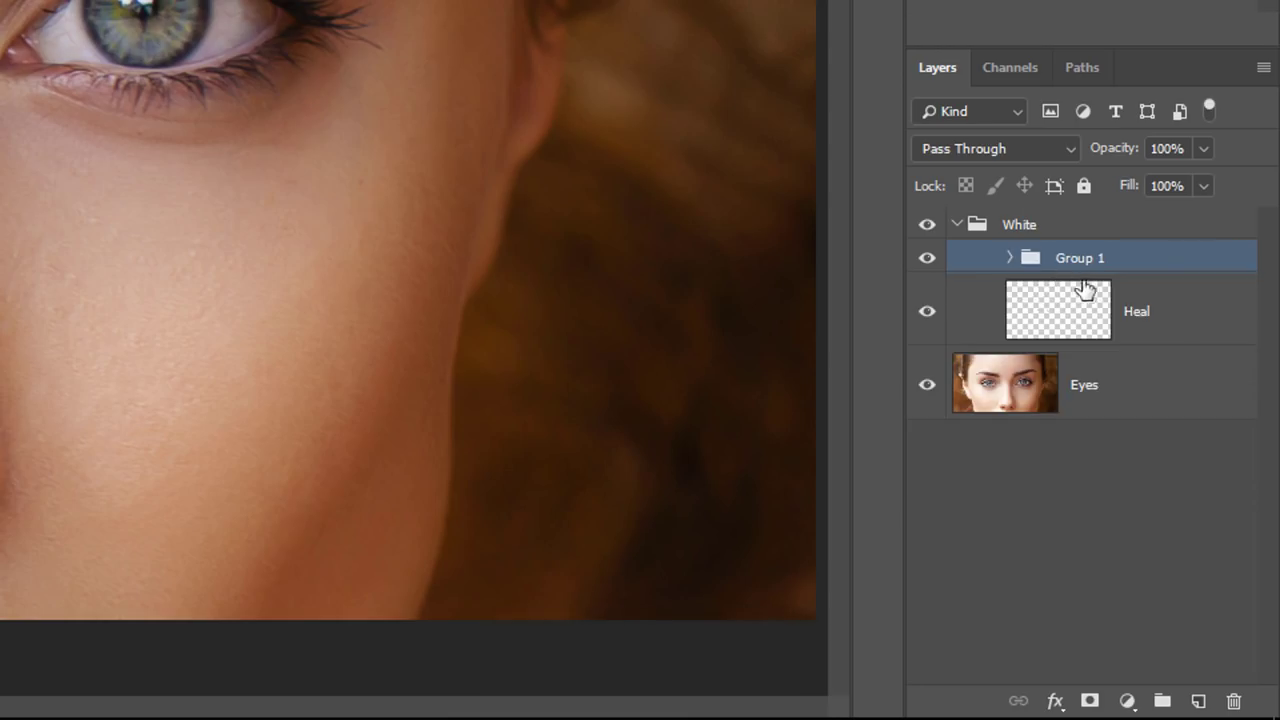
pyautogui.click(937, 264)
pyautogui.click(933, 267)
pyautogui.click(933, 267)
pyautogui.click(933, 267)
pyautogui.doubleClick(1080, 260)
pyautogui.write('adj')
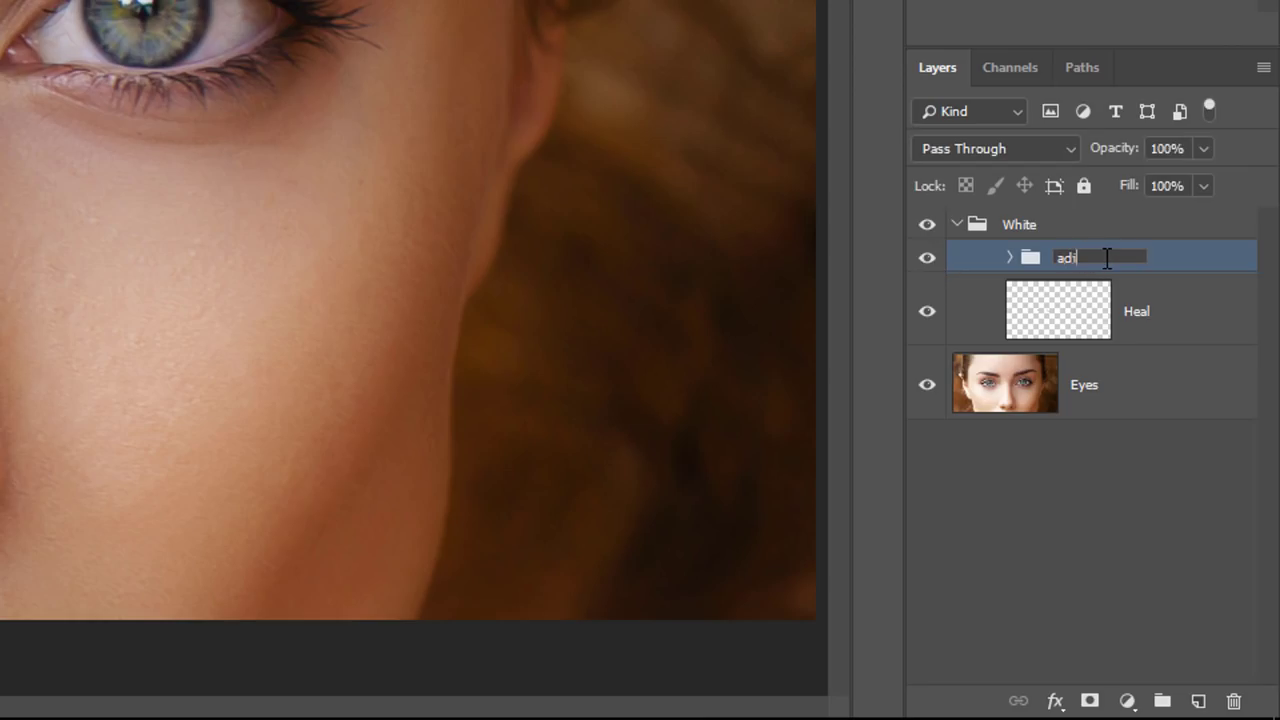
pyautogui.write('ustment')
pyautogui.press('Return')
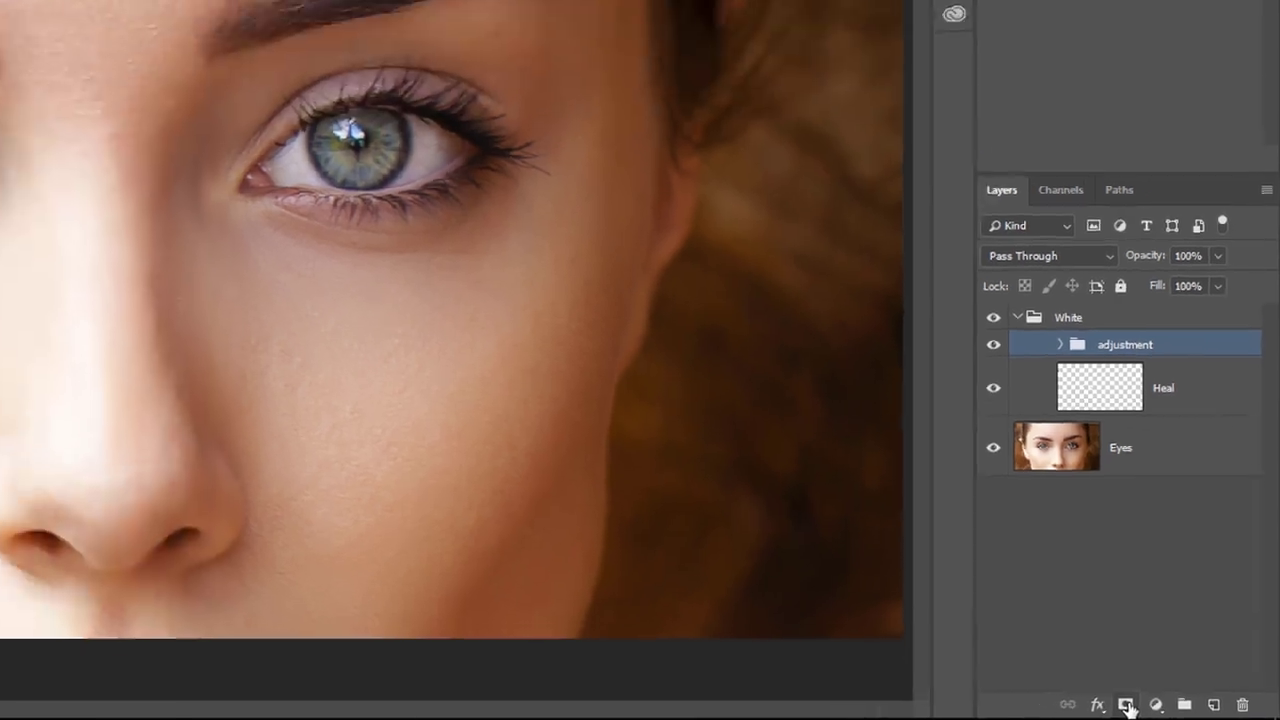
# - Add a layer mask to the adjustment group and paint black near the left eye's inner corner
pyautogui.click(1090, 702)
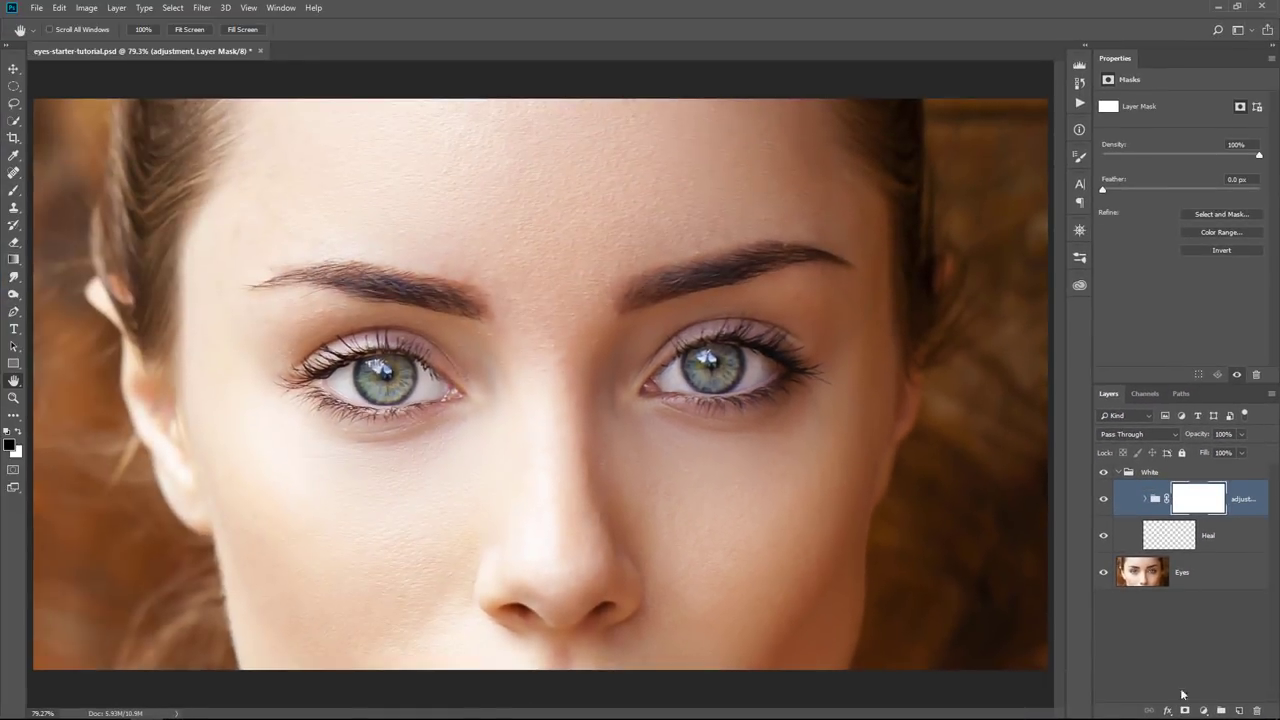
pyautogui.click(13, 190)
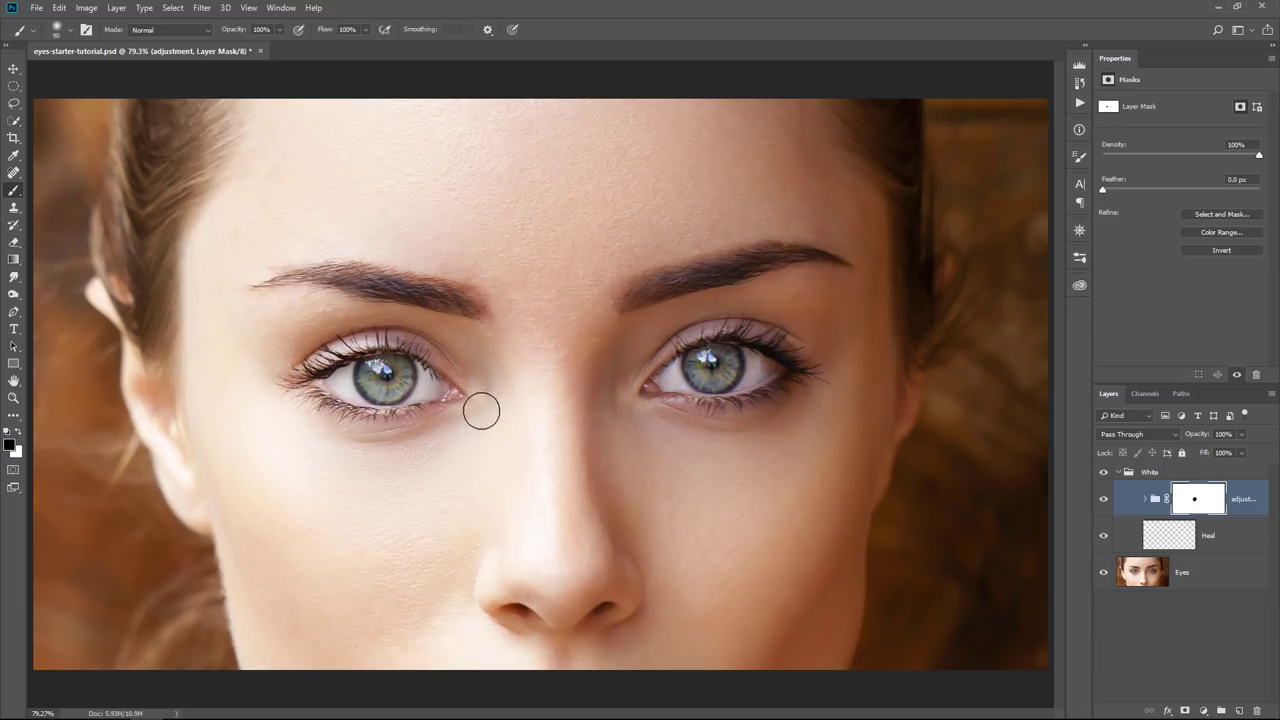
pyautogui.moveTo(471, 380); pyautogui.dragTo(461, 379)
# - Inspect the adjustment group's contents, widening the Layers panel to show full layer names
pyautogui.click(1147, 501)
pyautogui.click(1200, 538)
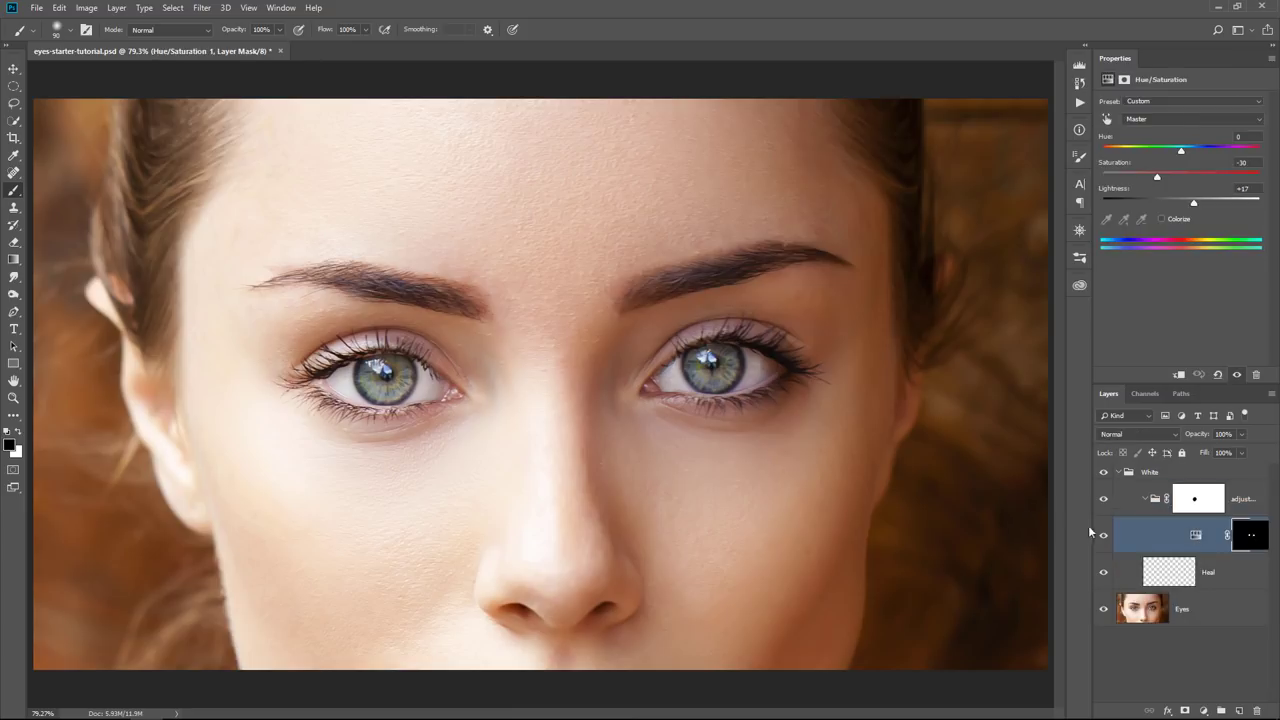
pyautogui.moveTo(1090, 525); pyautogui.dragTo(988, 525)
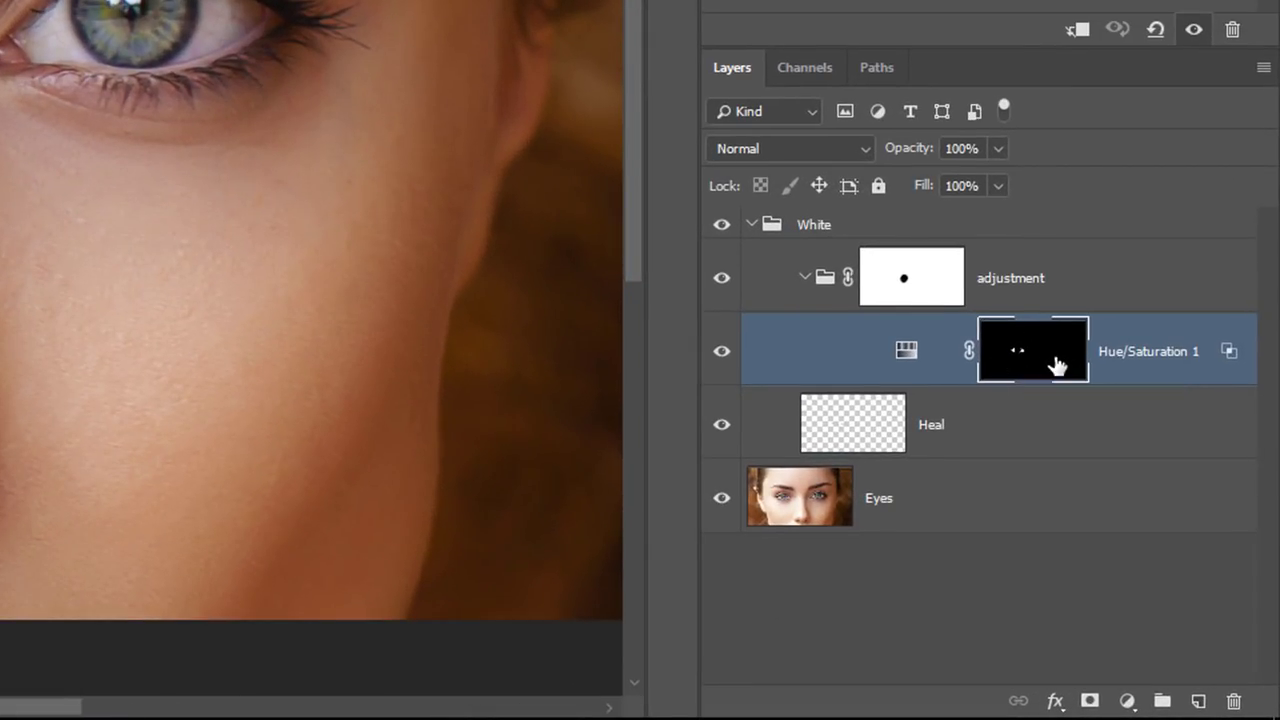
pyautogui.click(909, 285)
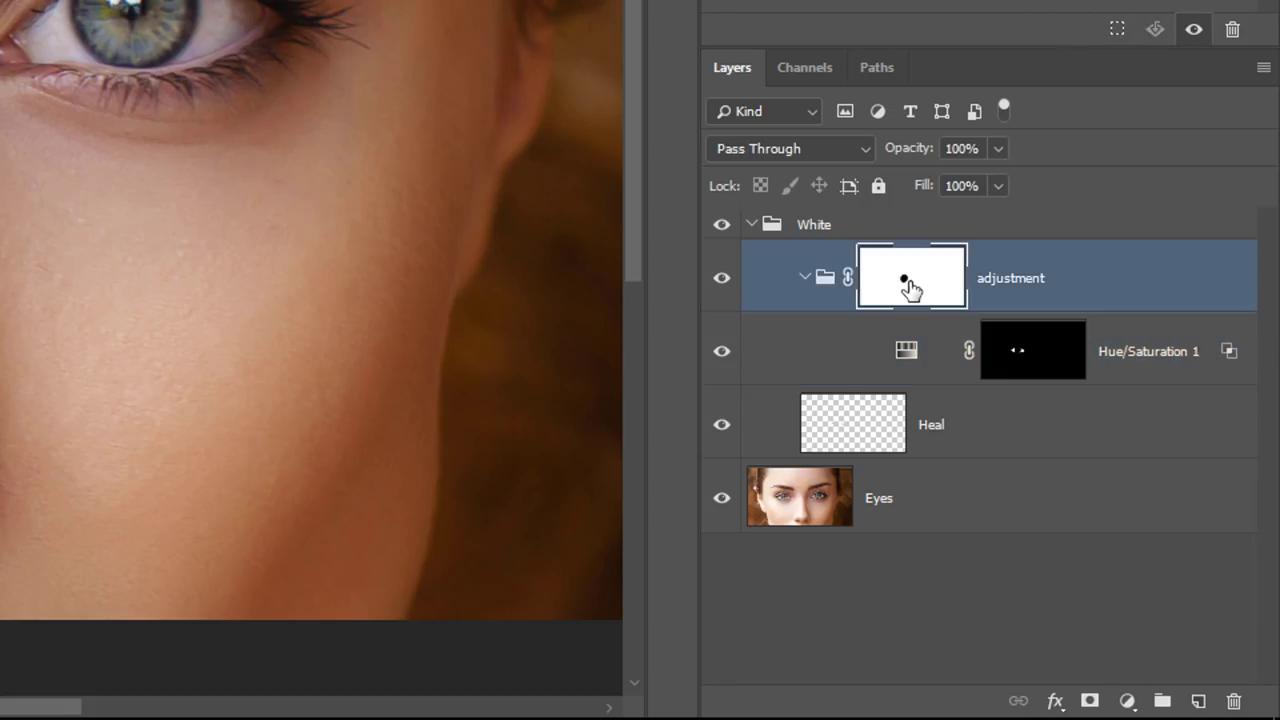
pyautogui.click(805, 278)
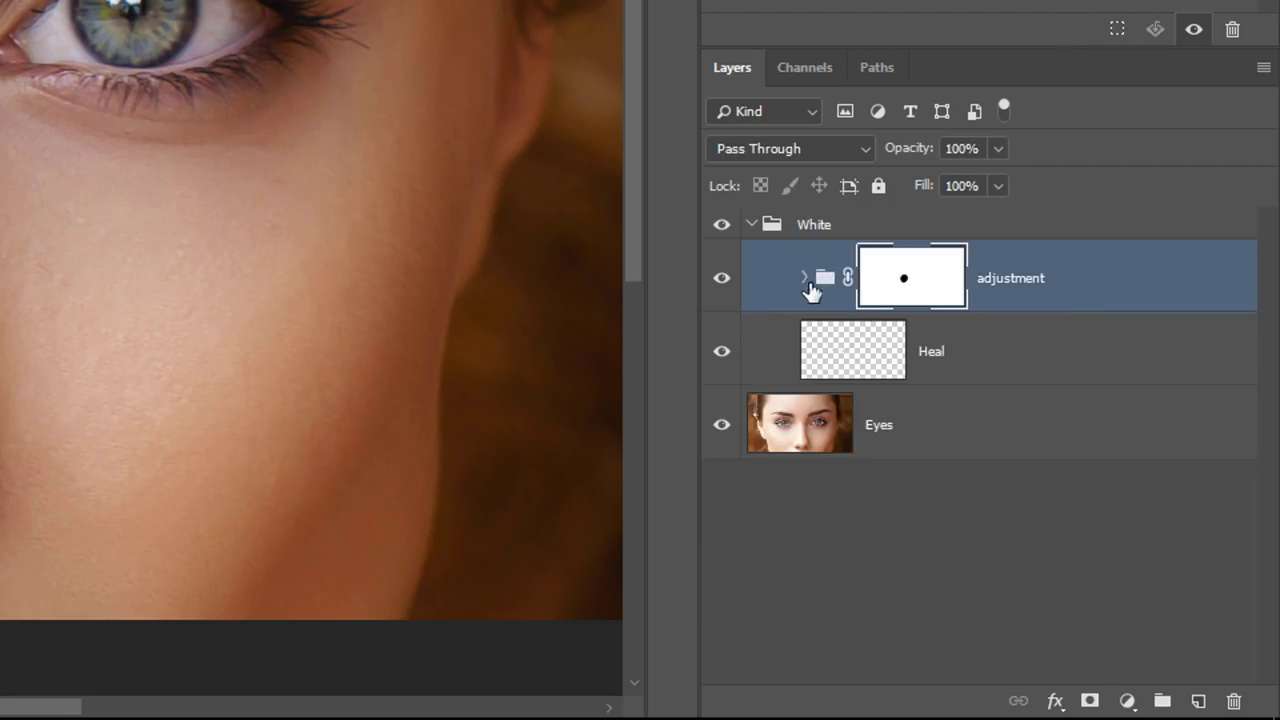
pyautogui.click(806, 280)
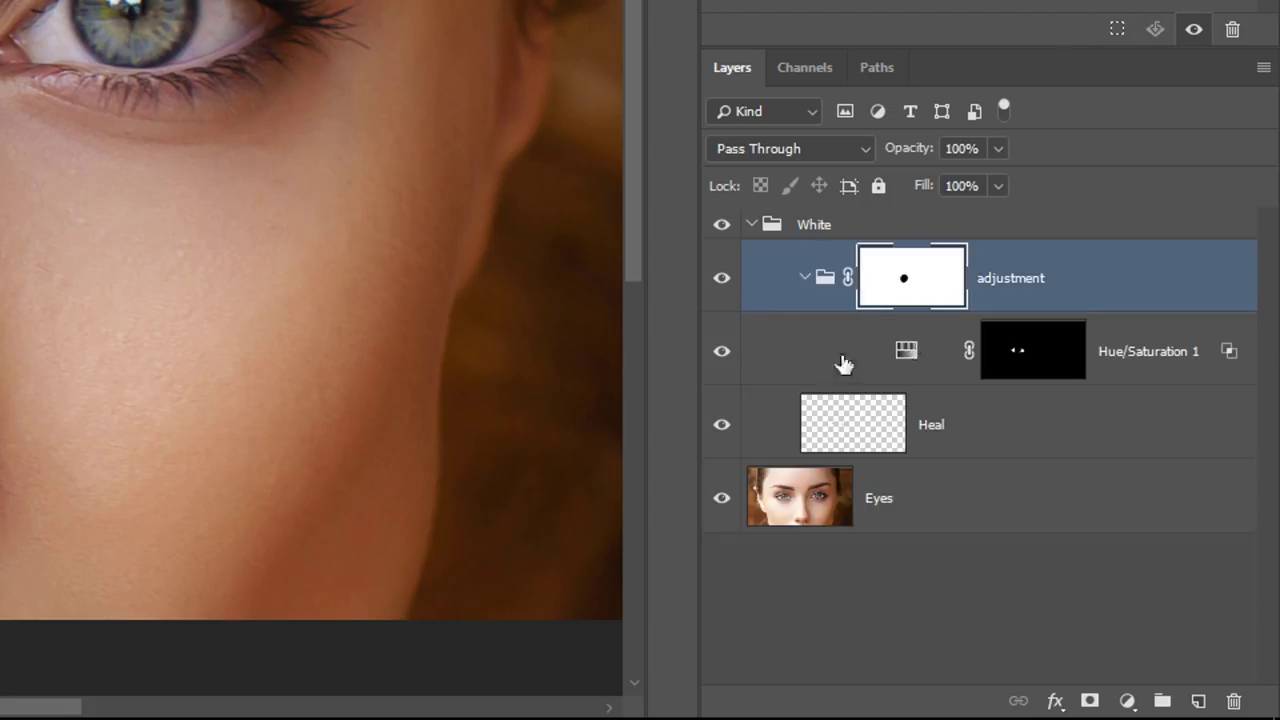
pyautogui.click(805, 278)
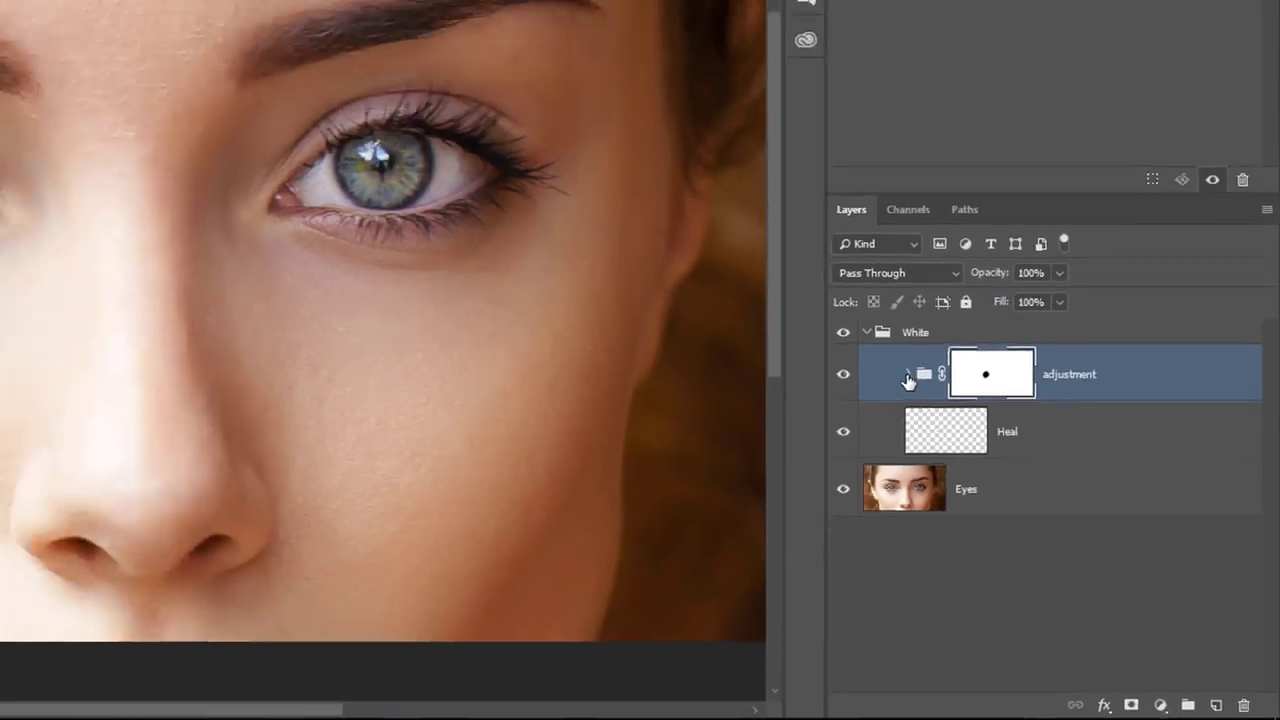
pyautogui.click(805, 278)
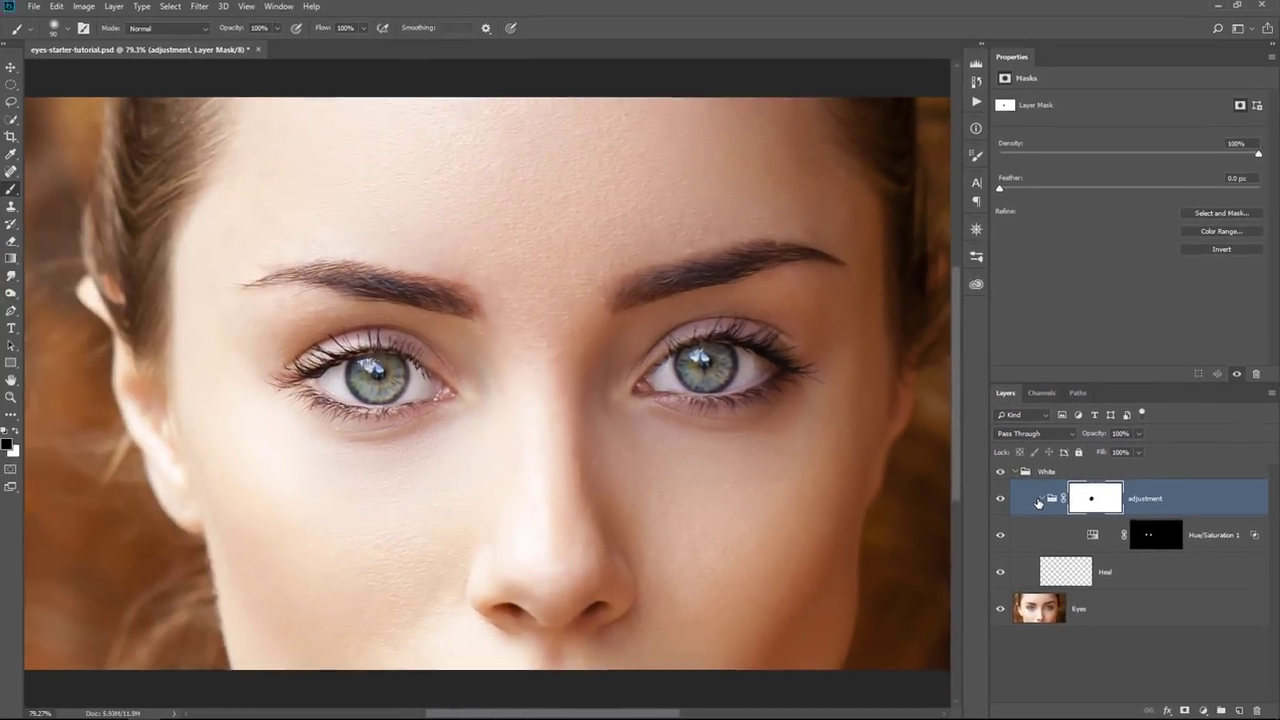
# - Delete the adjustment group's layer mask via its thumbnail's context menu
pyautogui.rightClick(1103, 503)
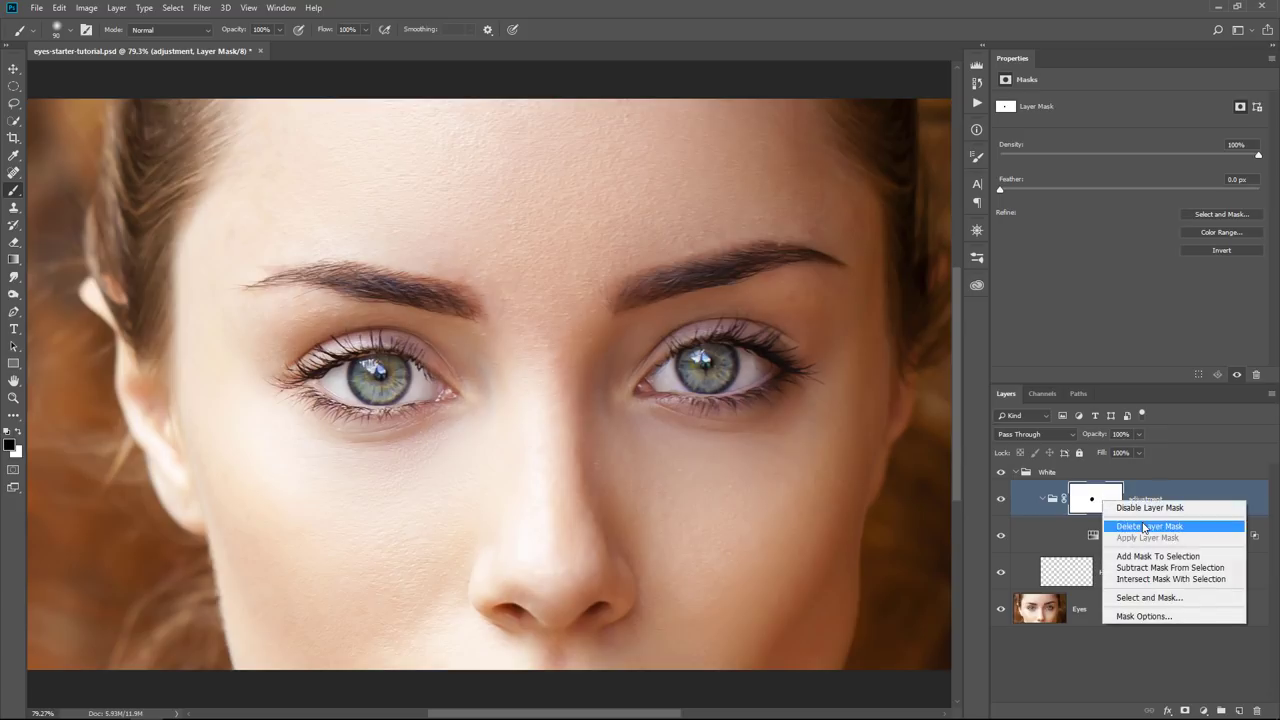
pyautogui.click(1144, 528)
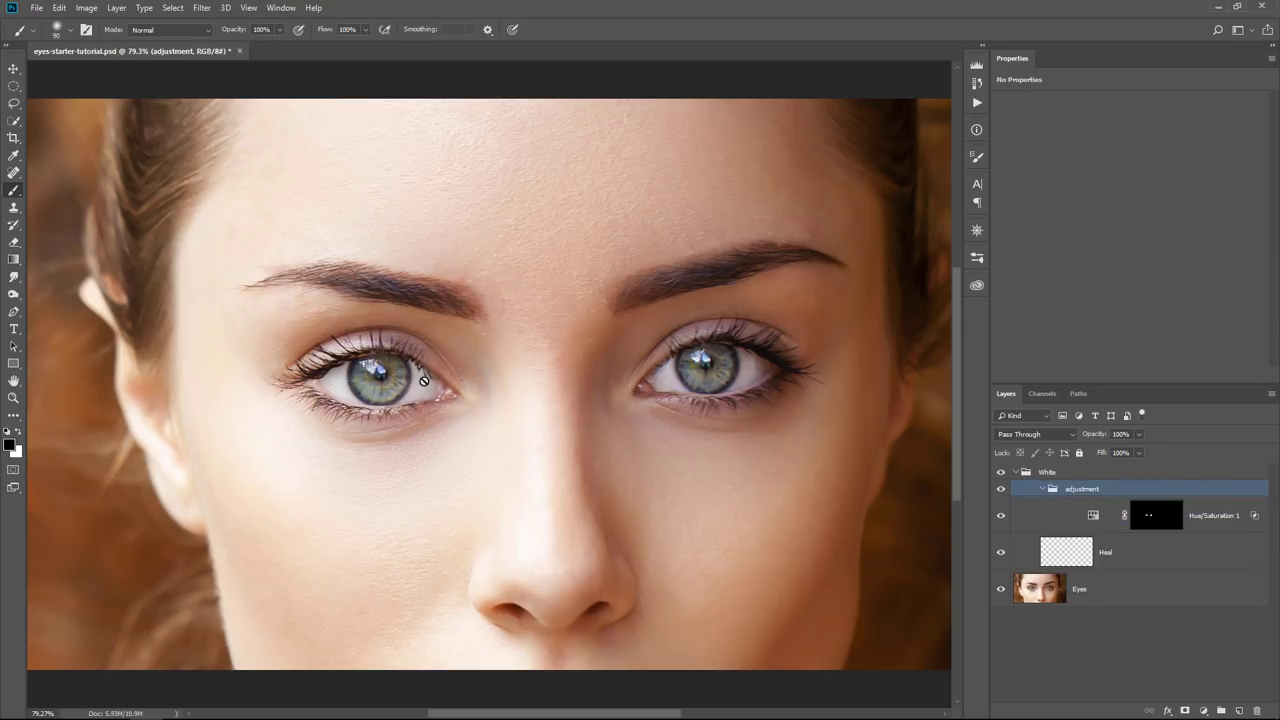